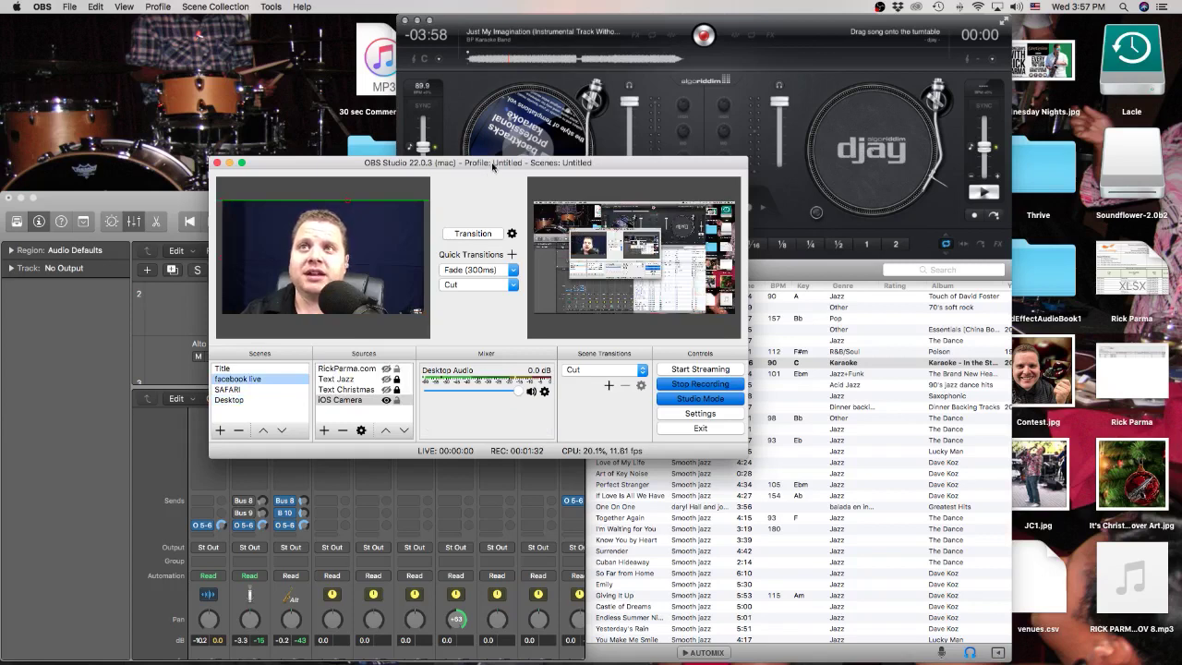
Hide djay Pro and move the OBS window to the lower right to reveal the Logic session.
drag(494, 166, 379, 169)
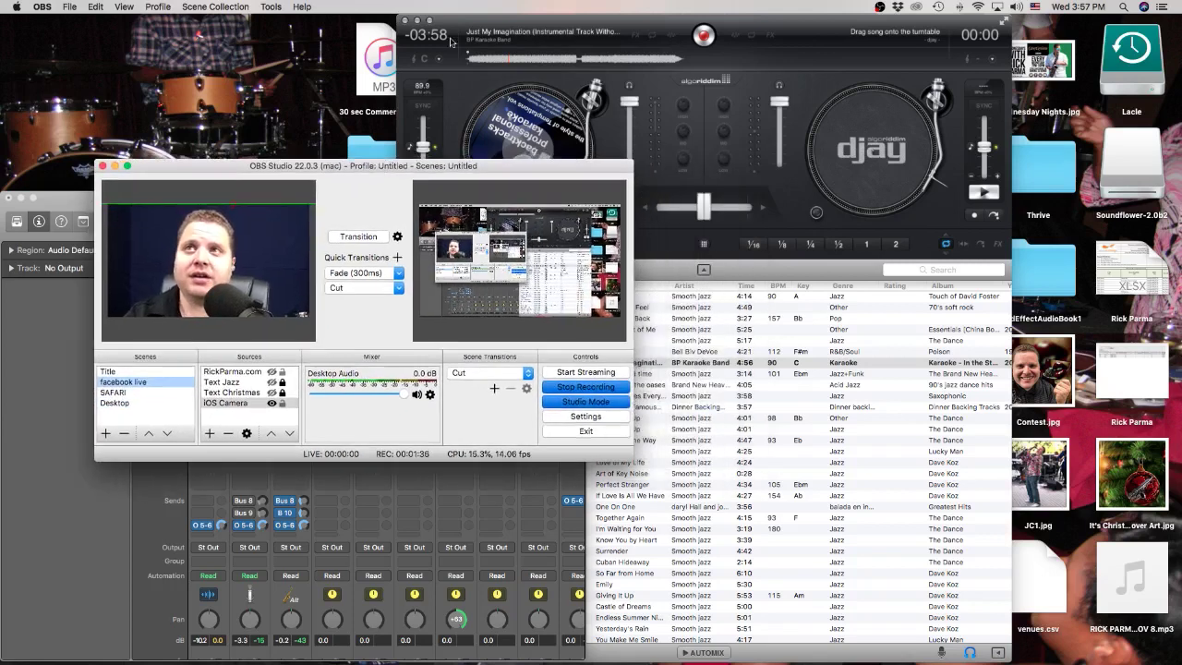
key(super+h)
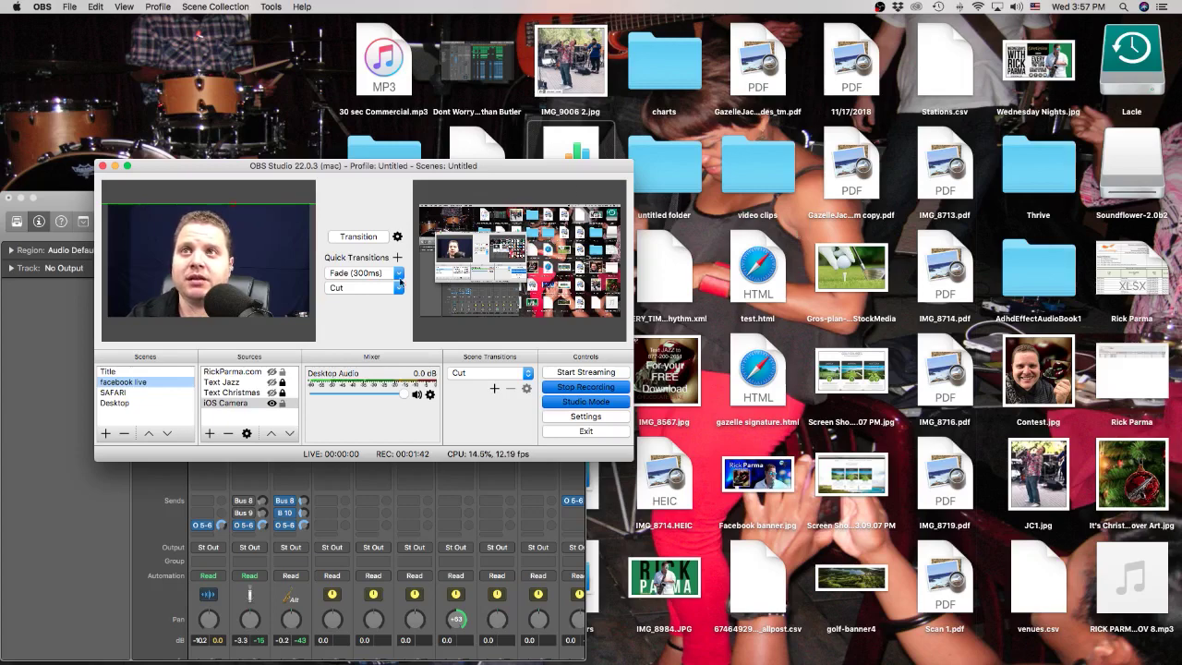
drag(361, 167, 909, 235)
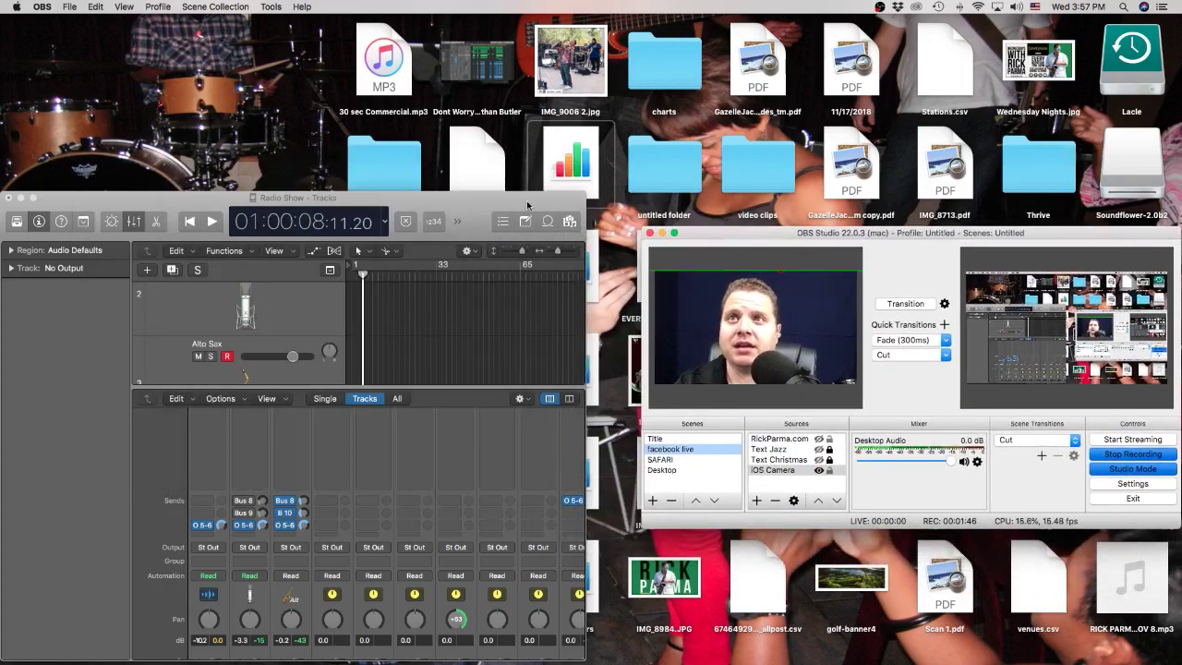
Hide Logic's Library, Inspector and mixer, select track 1, and enlarge the Radio Show window.
drag(528, 205, 547, 46)
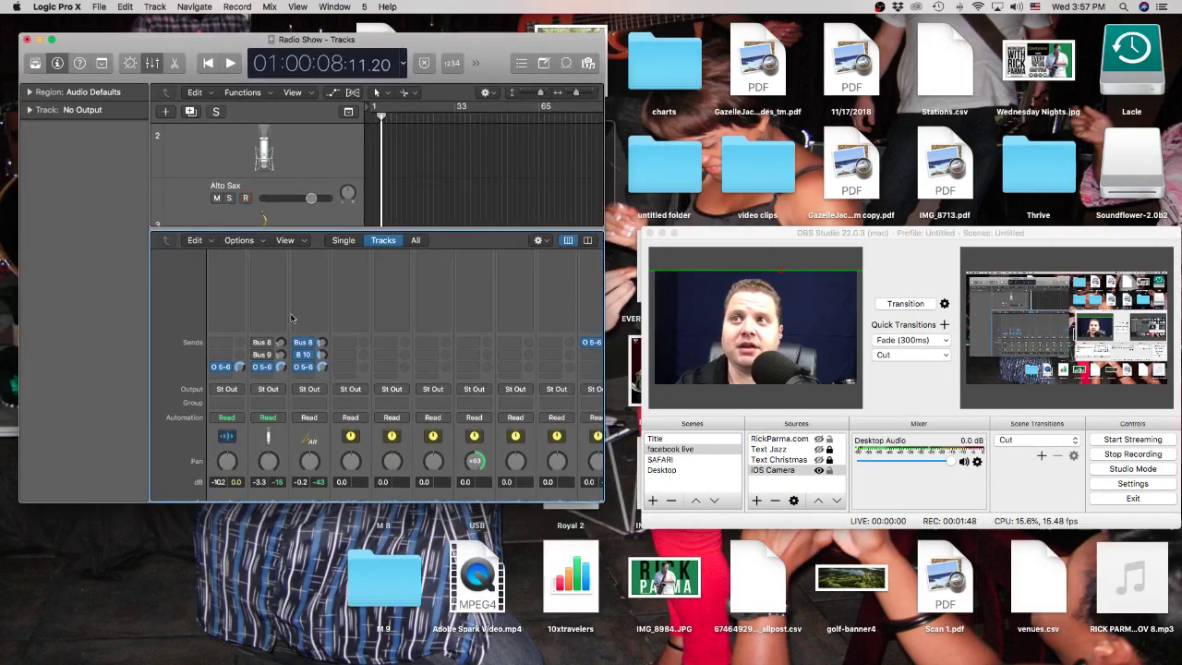
scroll(291, 317, down, 4)
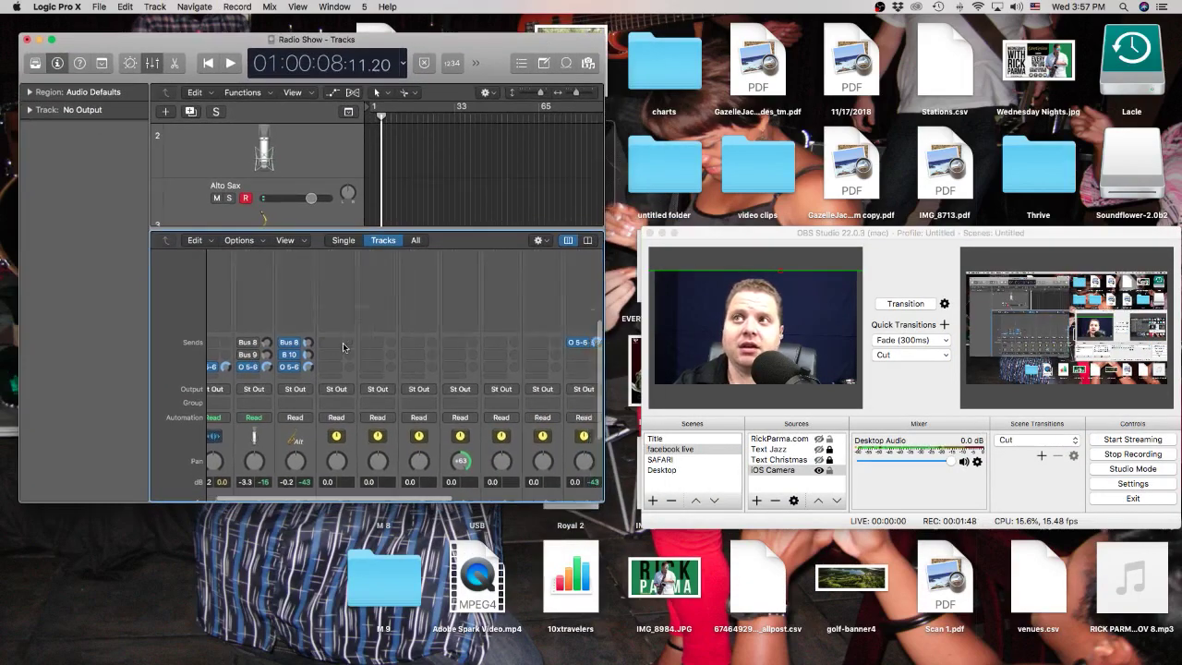
click(37, 65)
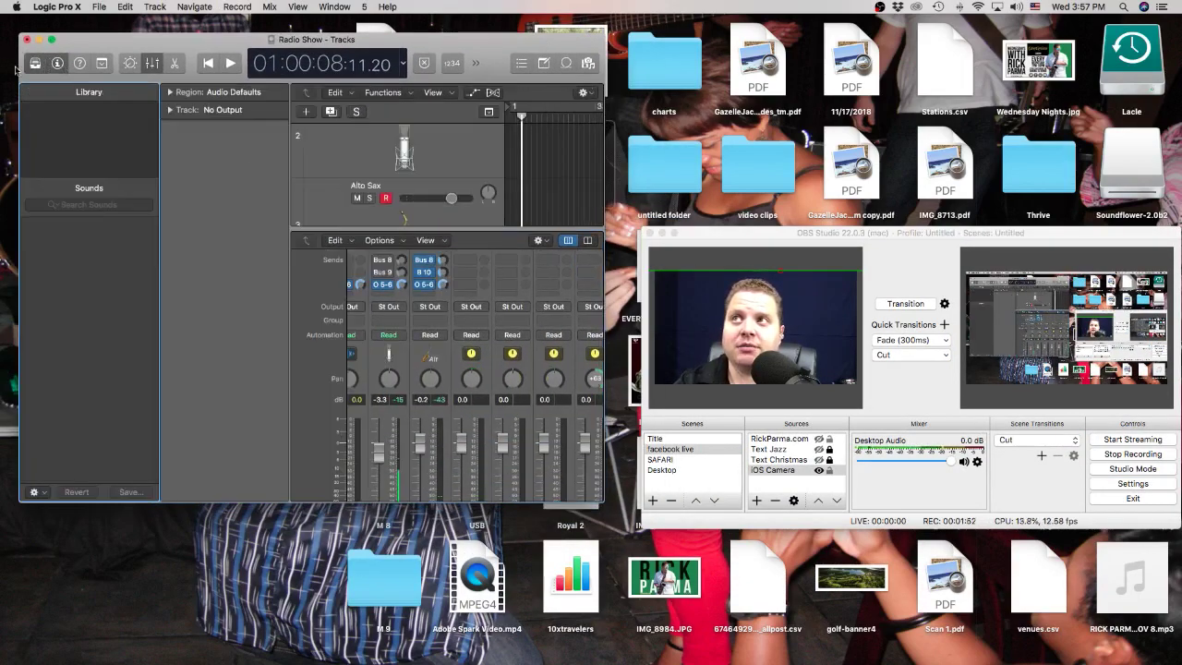
key(i)
click(35, 62)
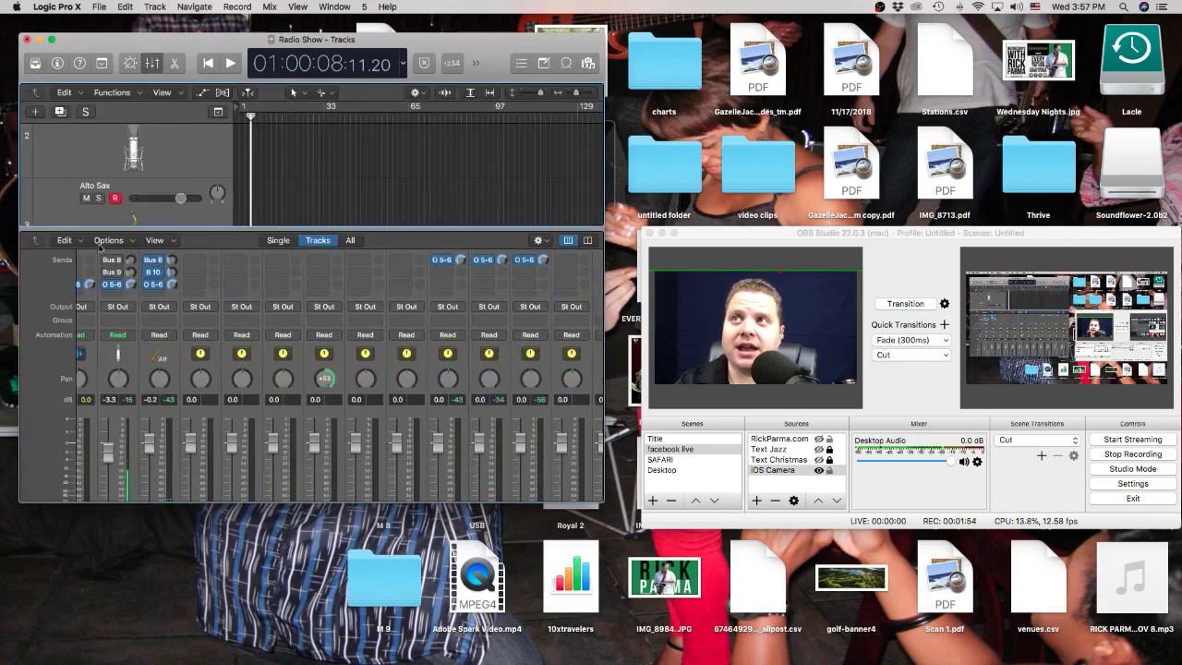
key(x)
scroll(277, 395, up, 3)
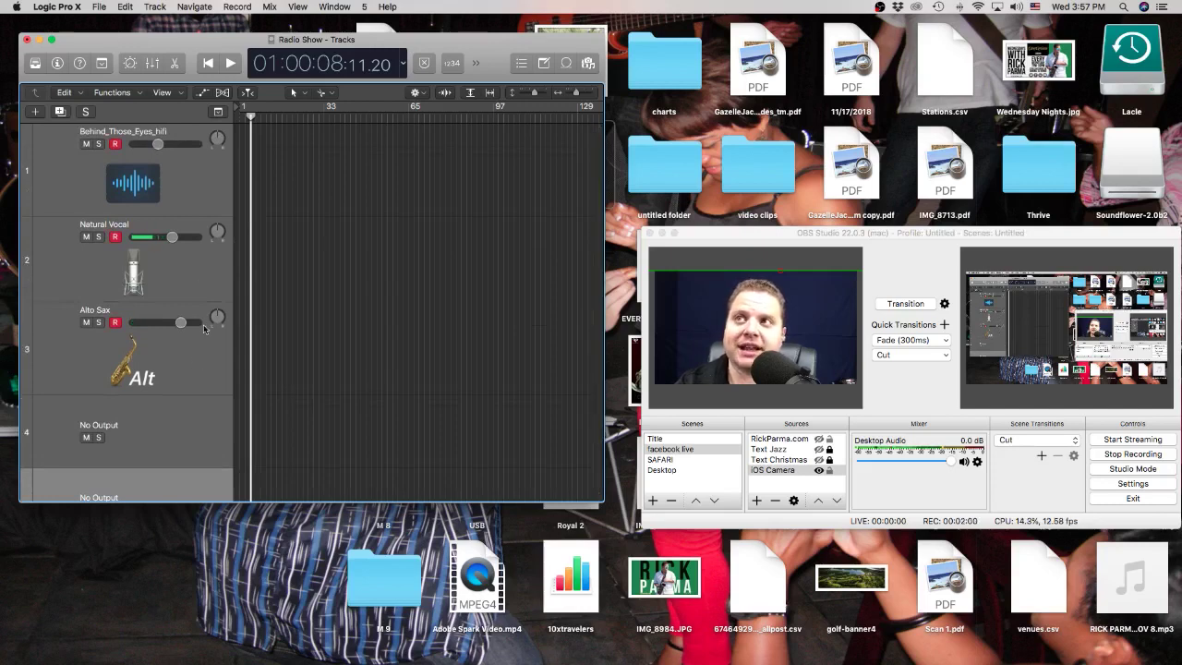
click(185, 180)
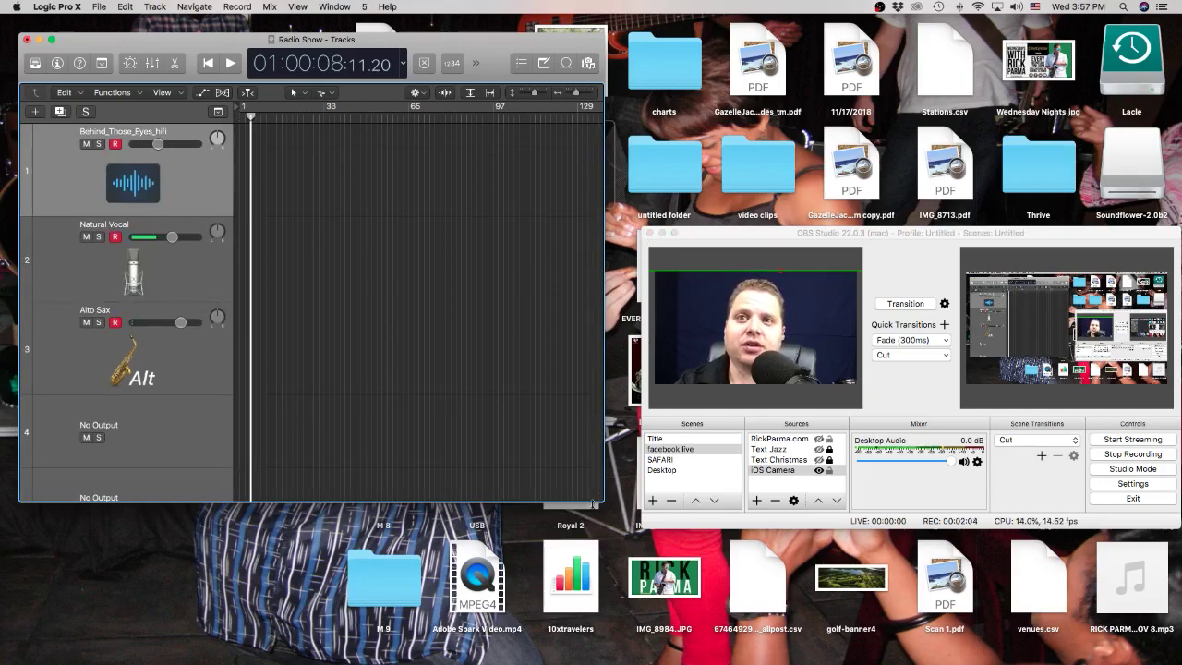
drag(605, 502, 1112, 662)
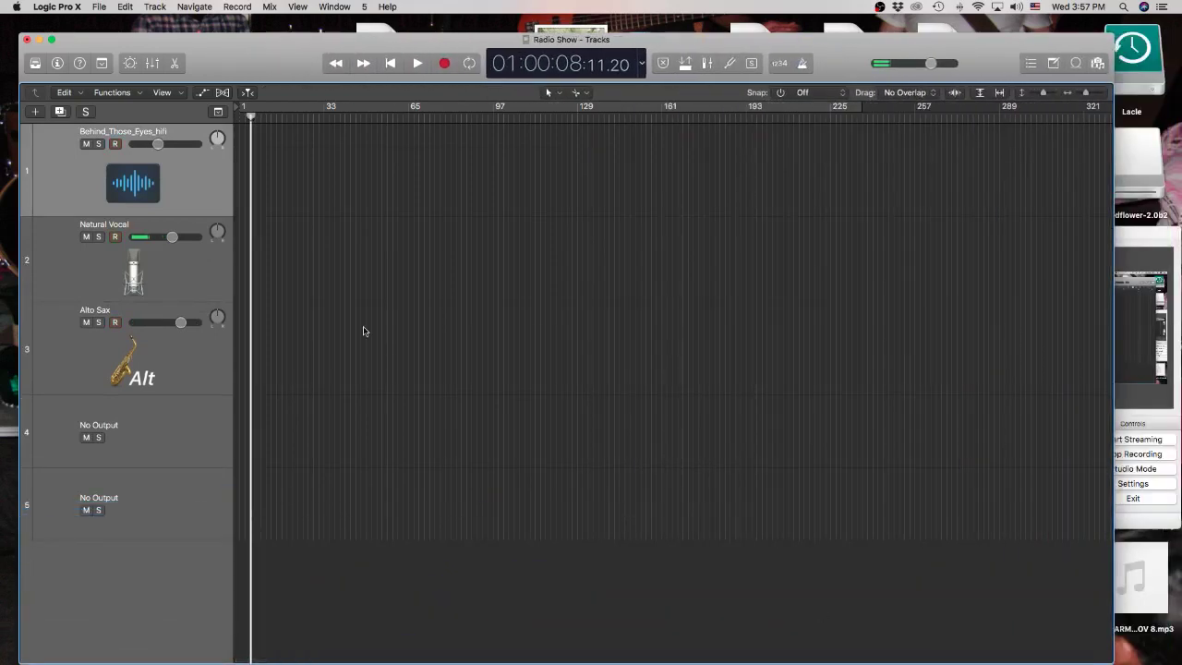
Set Logic's audio output device to OBS in Preferences > Audio and apply the change.
click(67, 7)
mouse_move(79, 45)
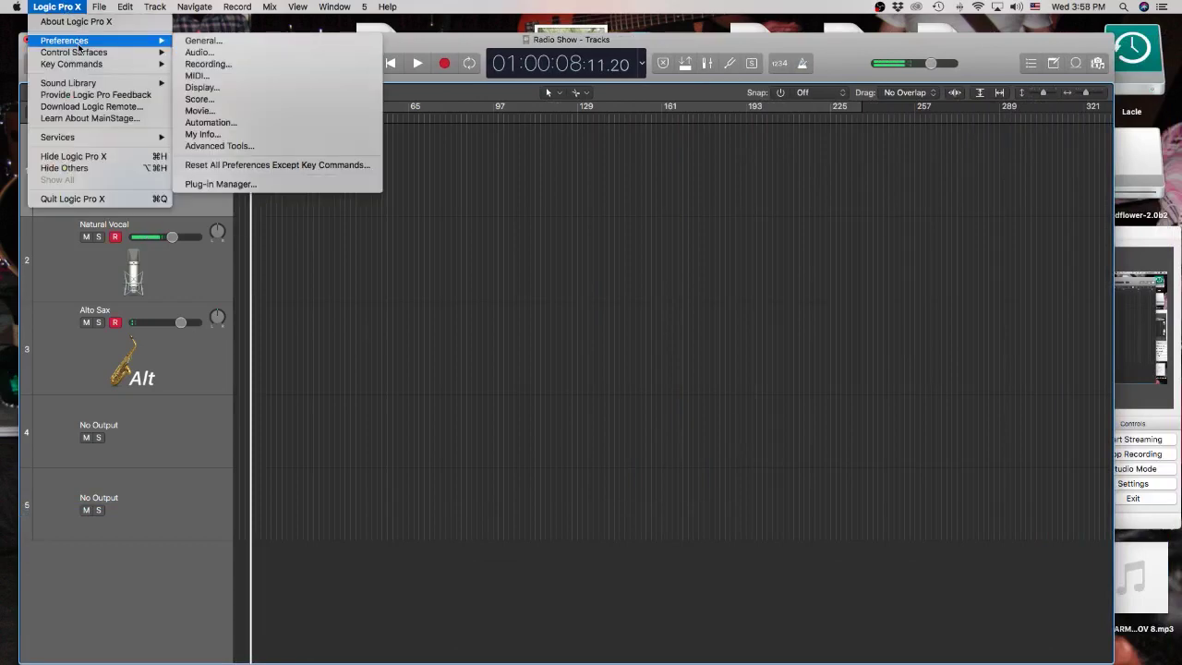
click(205, 52)
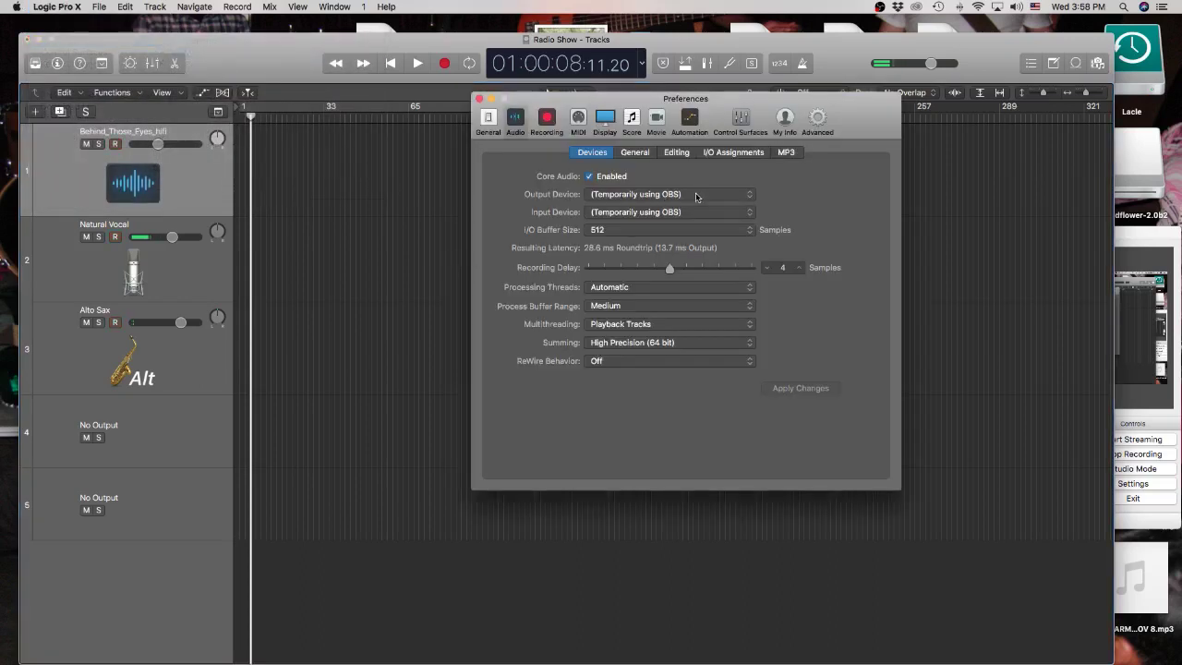
click(695, 195)
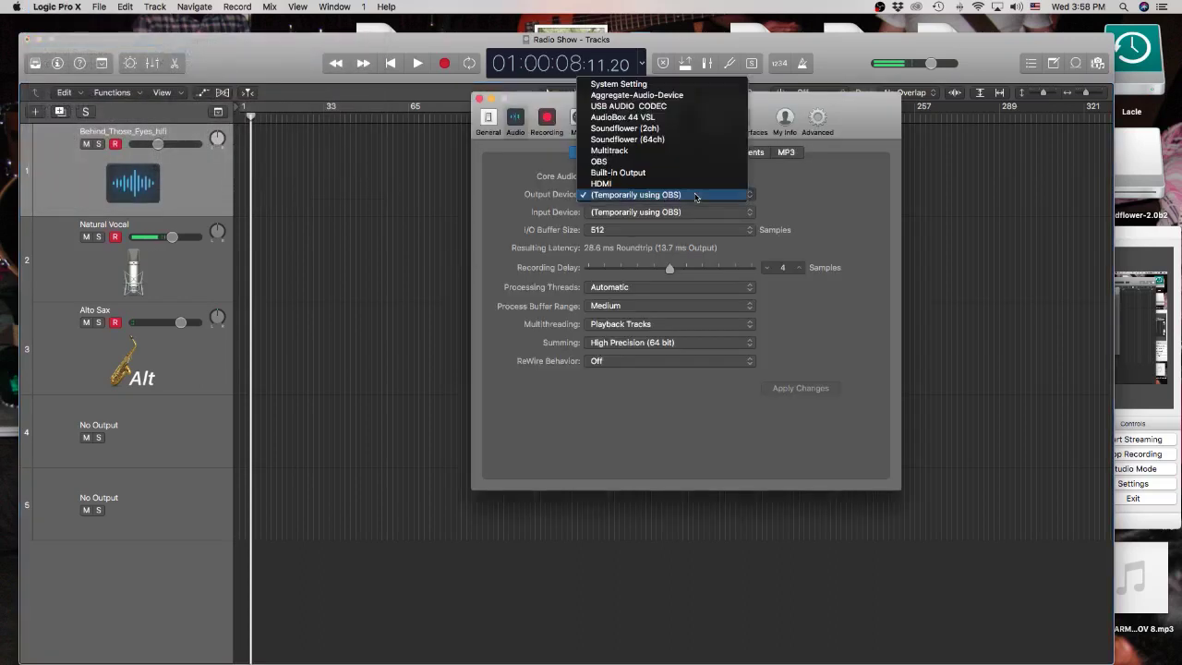
click(638, 162)
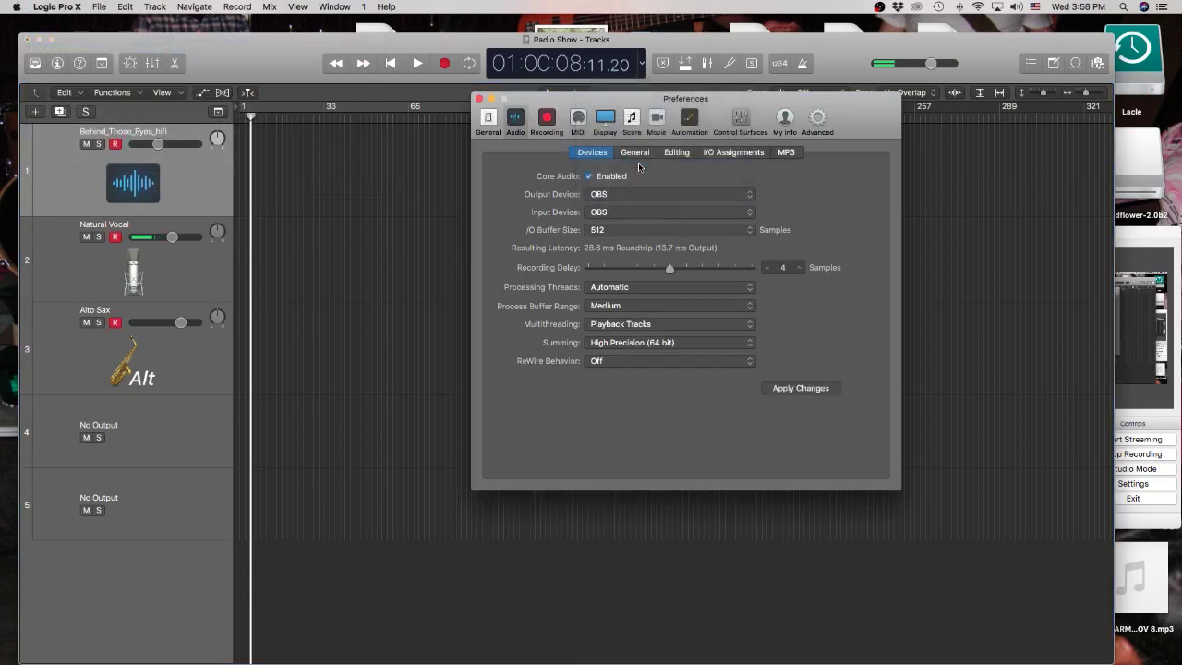
click(785, 388)
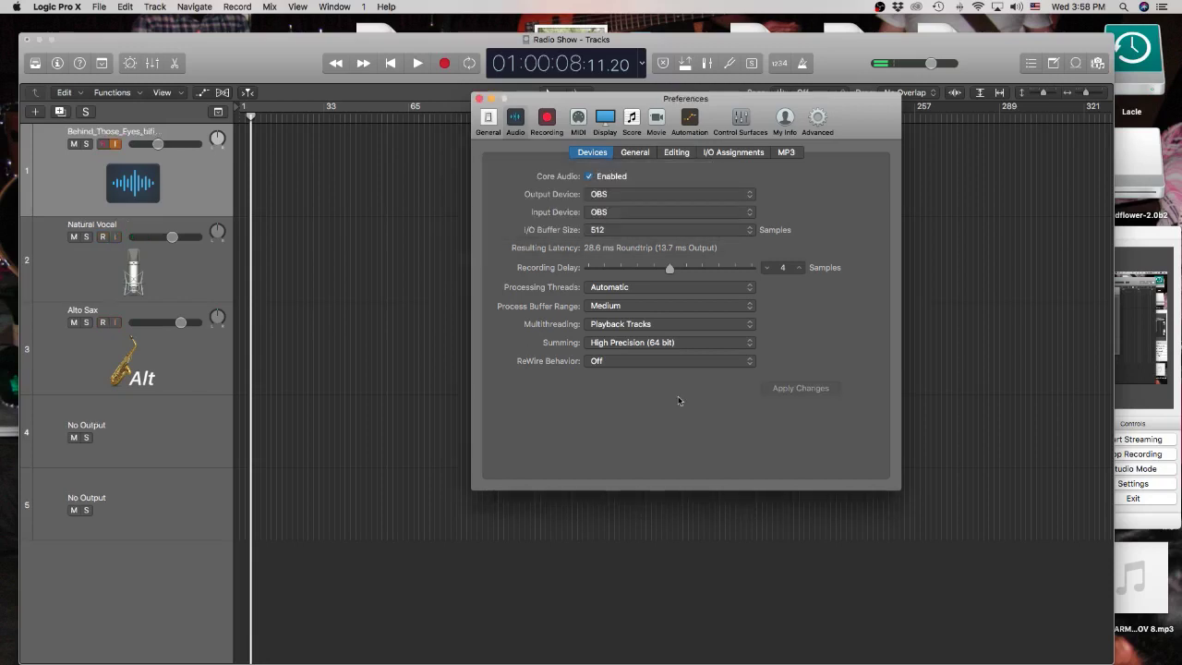
Record-arm the Behind_Those_Eyes_hifi track and move the preferences window left.
click(1152, 242)
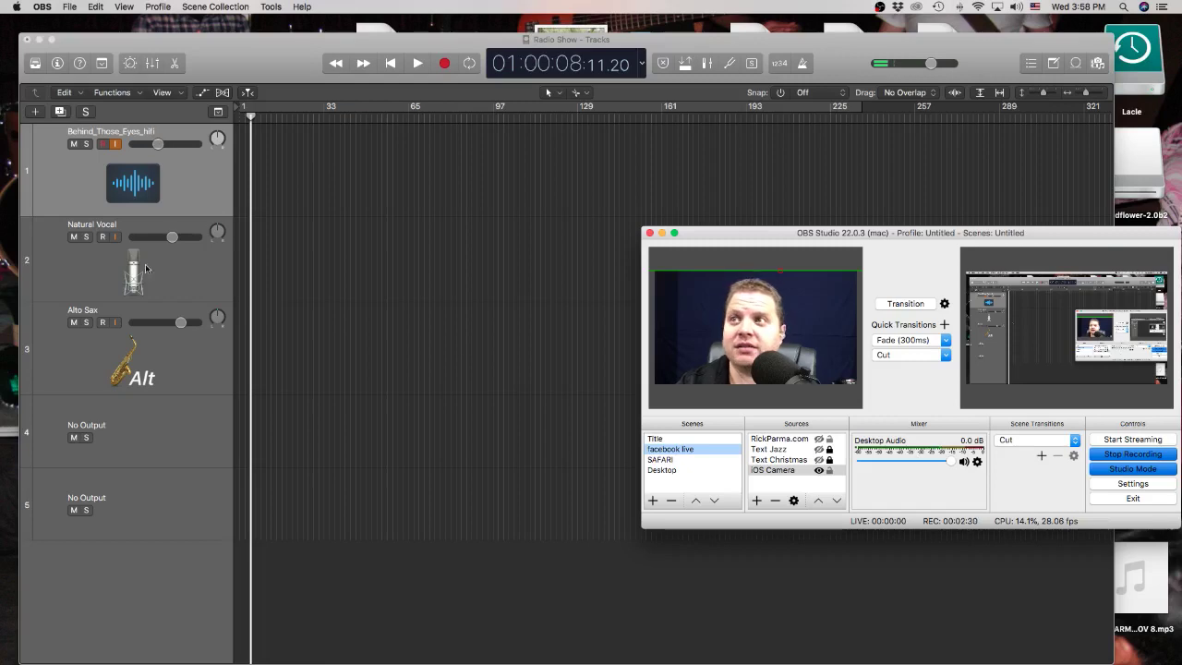
click(103, 144)
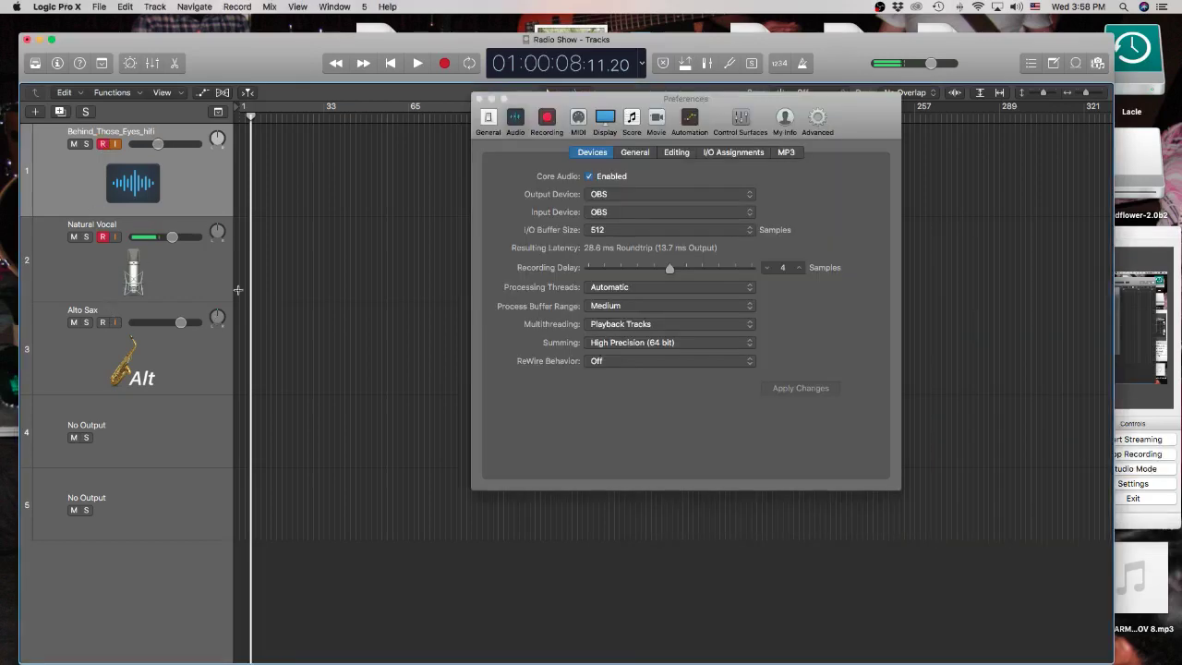
drag(543, 106, 426, 160)
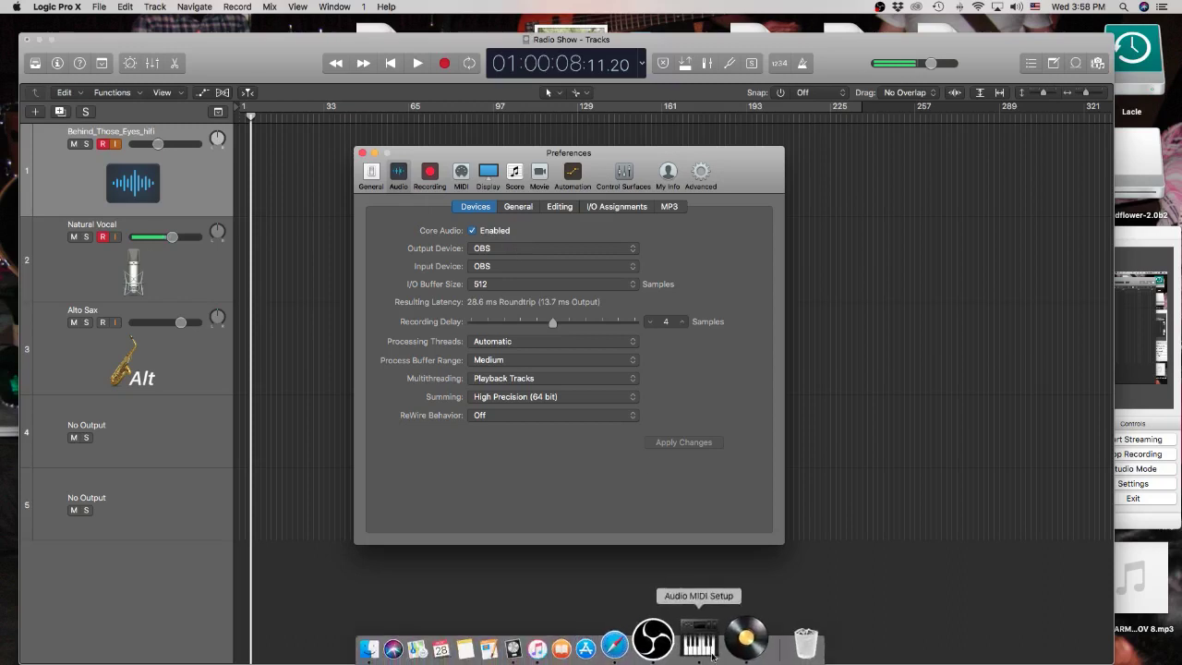
Inspect the OBS aggregate device (AudioBox 44 VSL plus Soundflower 2ch) in Audio MIDI Setup, then close it.
click(709, 651)
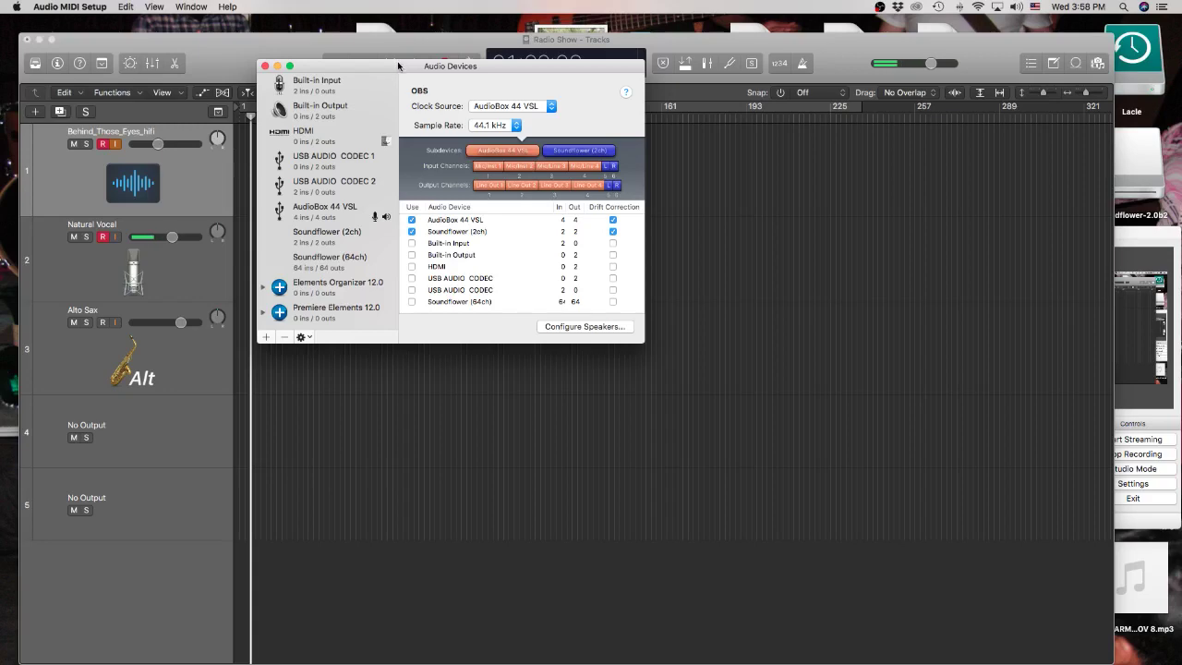
drag(398, 66, 454, 187)
scroll(388, 407, down, 3)
scroll(392, 420, down, 1)
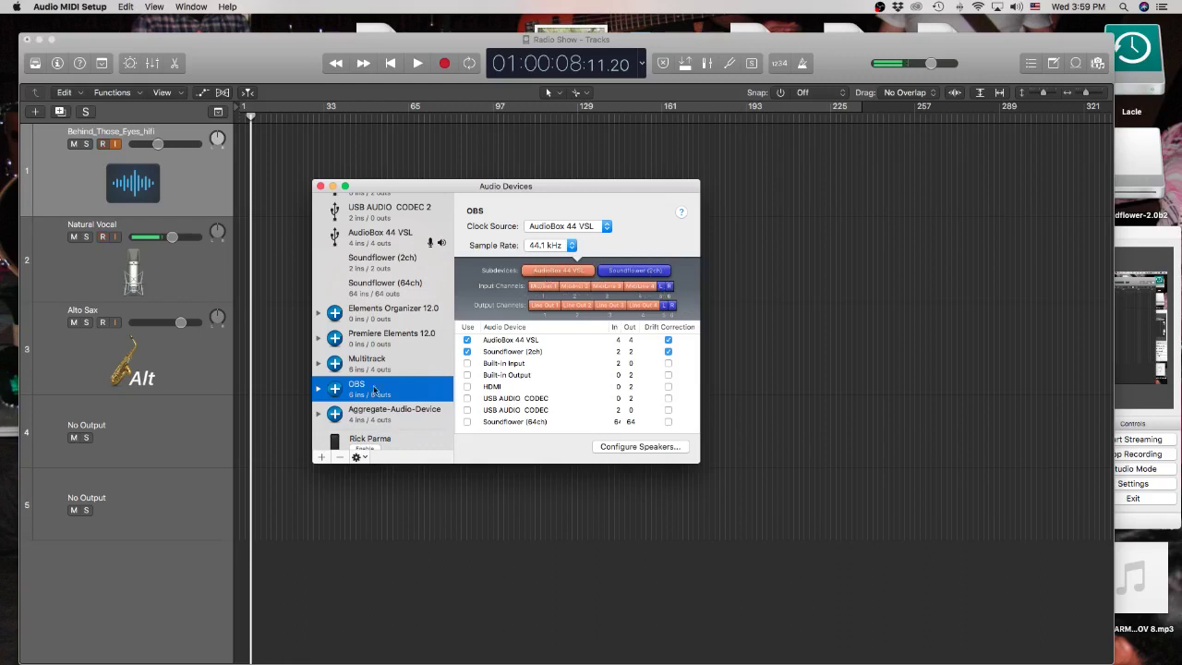
click(321, 186)
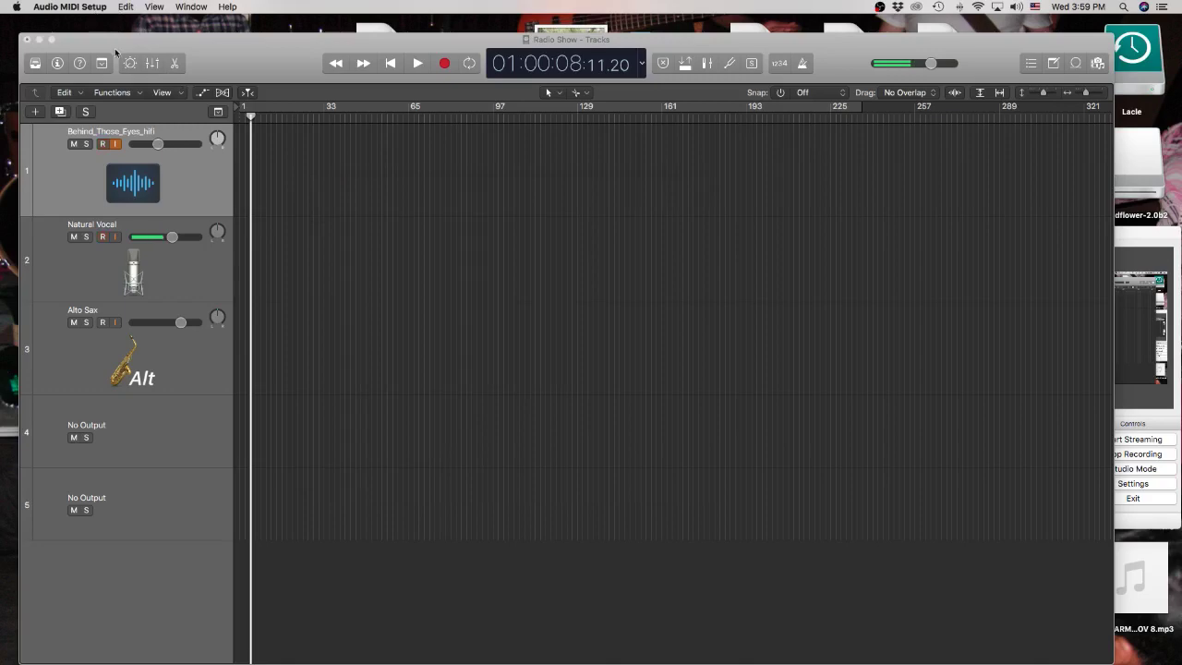
Close Logic's Preferences window, record-arm Alto Sax, and turn off record on Natural Vocal.
click(114, 47)
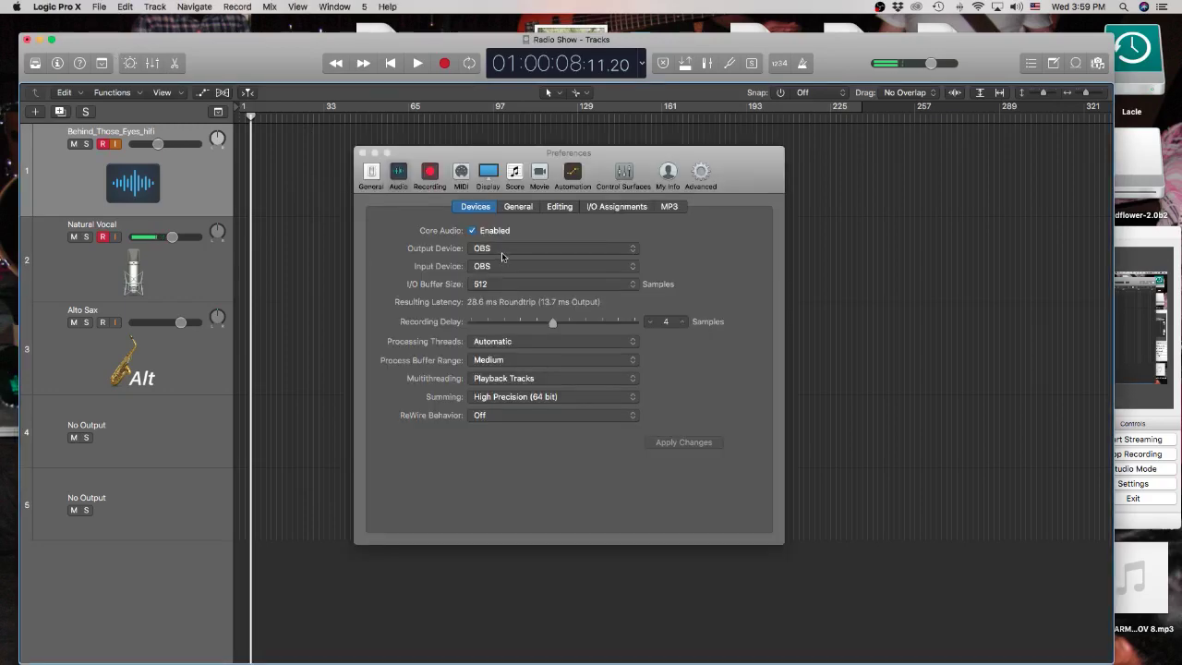
click(361, 153)
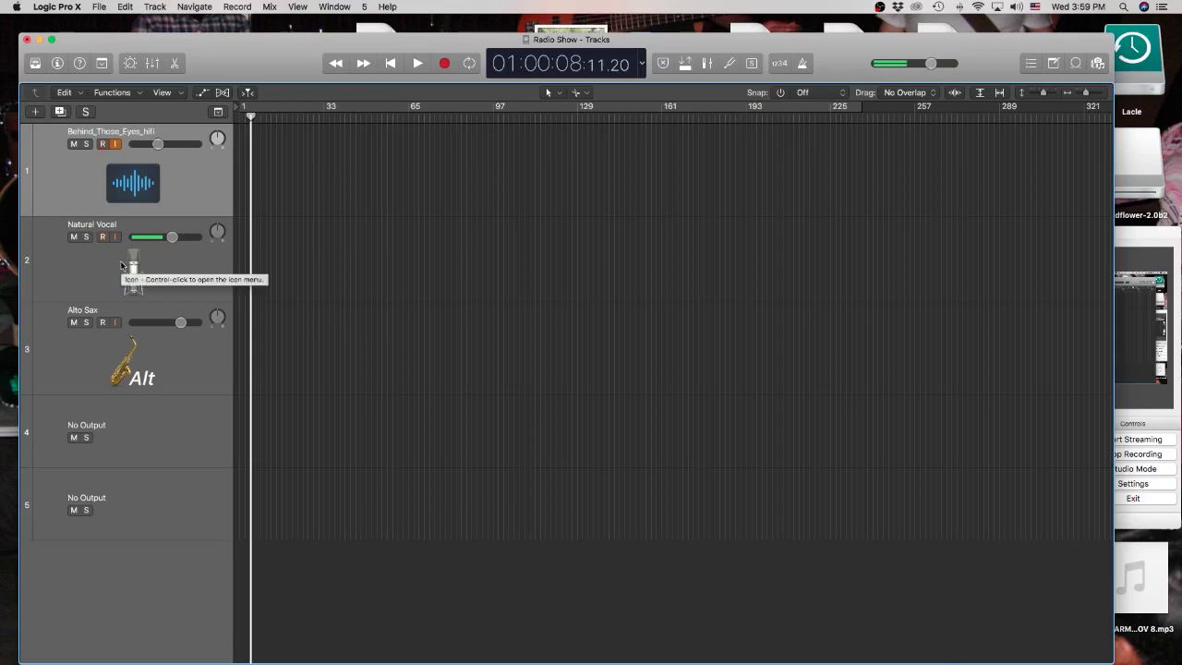
click(104, 322)
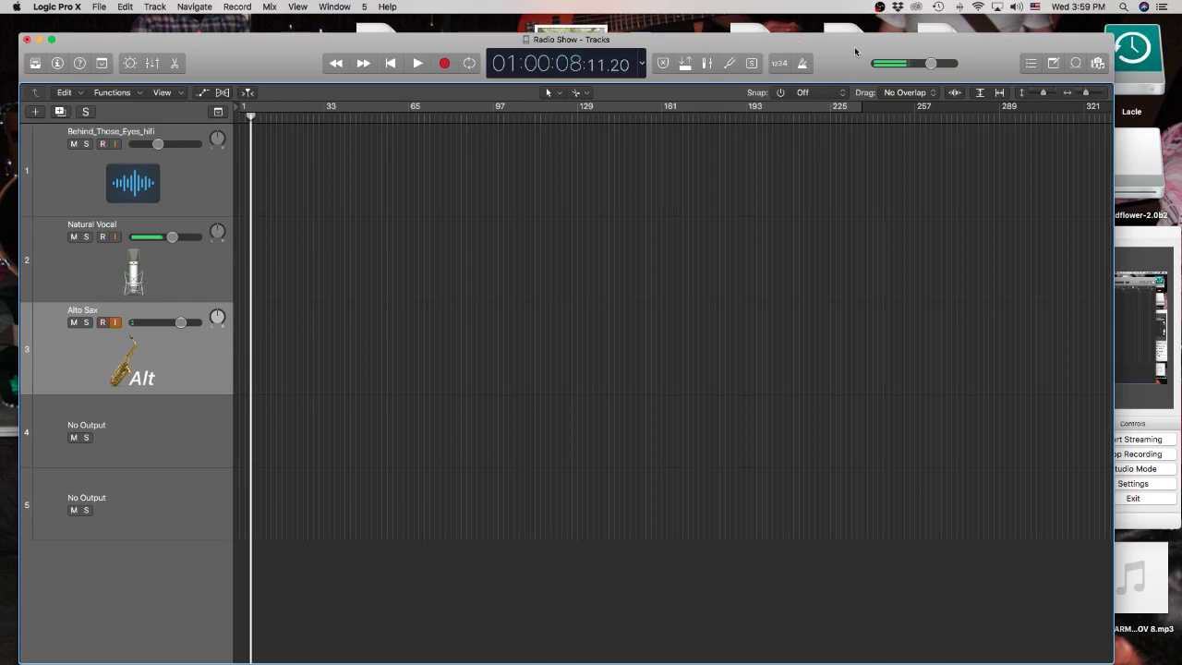
drag(854, 46, 877, 28)
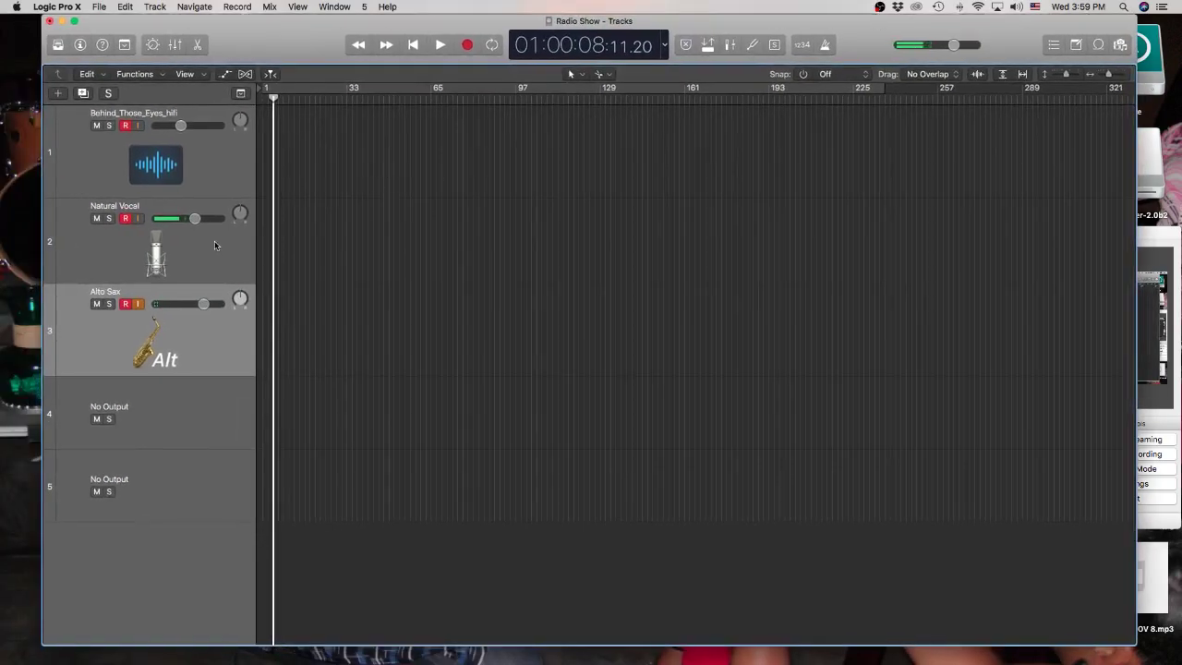
click(126, 219)
Bring OBS to the screen centre and open its Settings on the General page.
drag(287, 44, 252, 16)
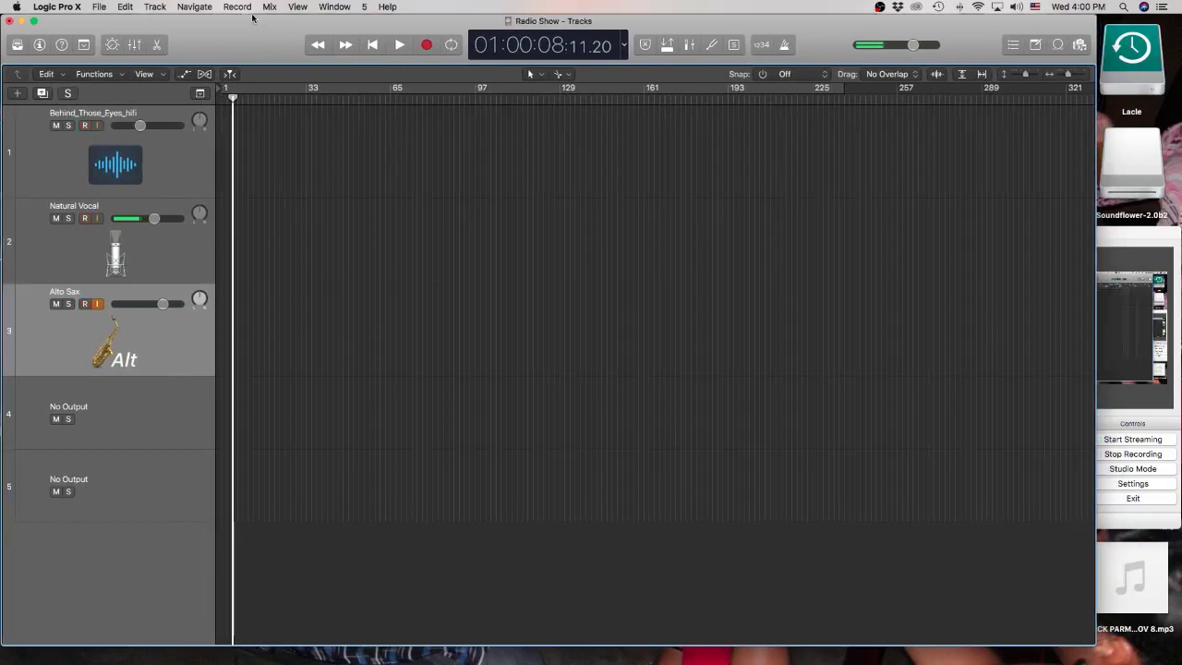
click(1174, 418)
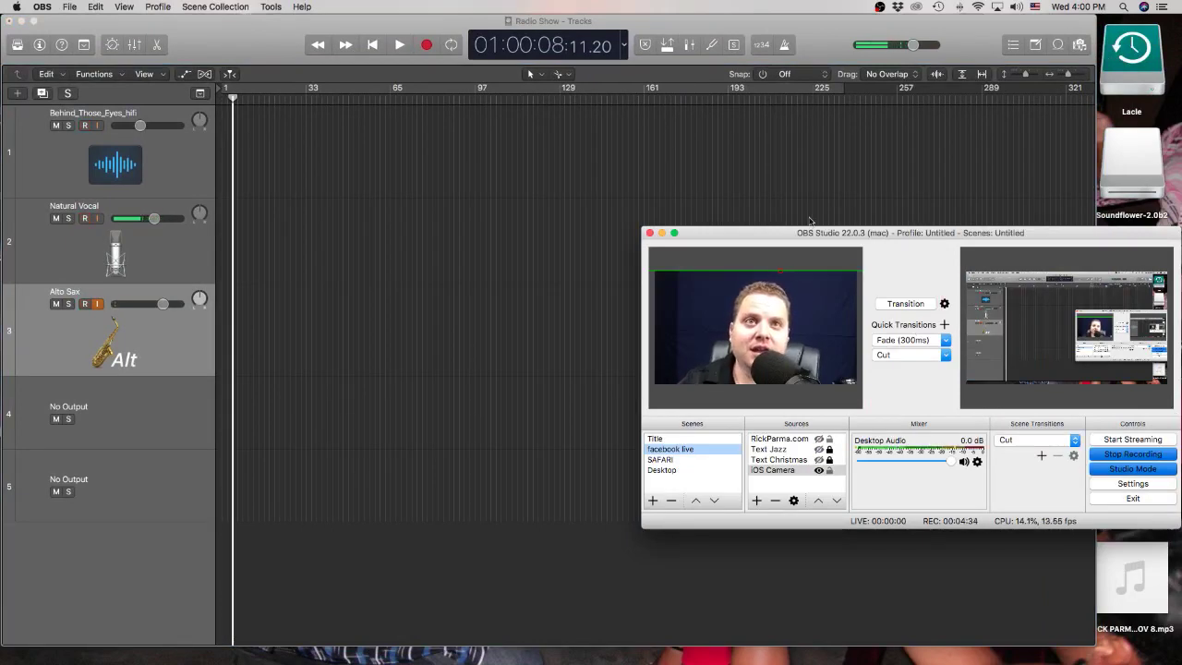
drag(818, 232, 531, 169)
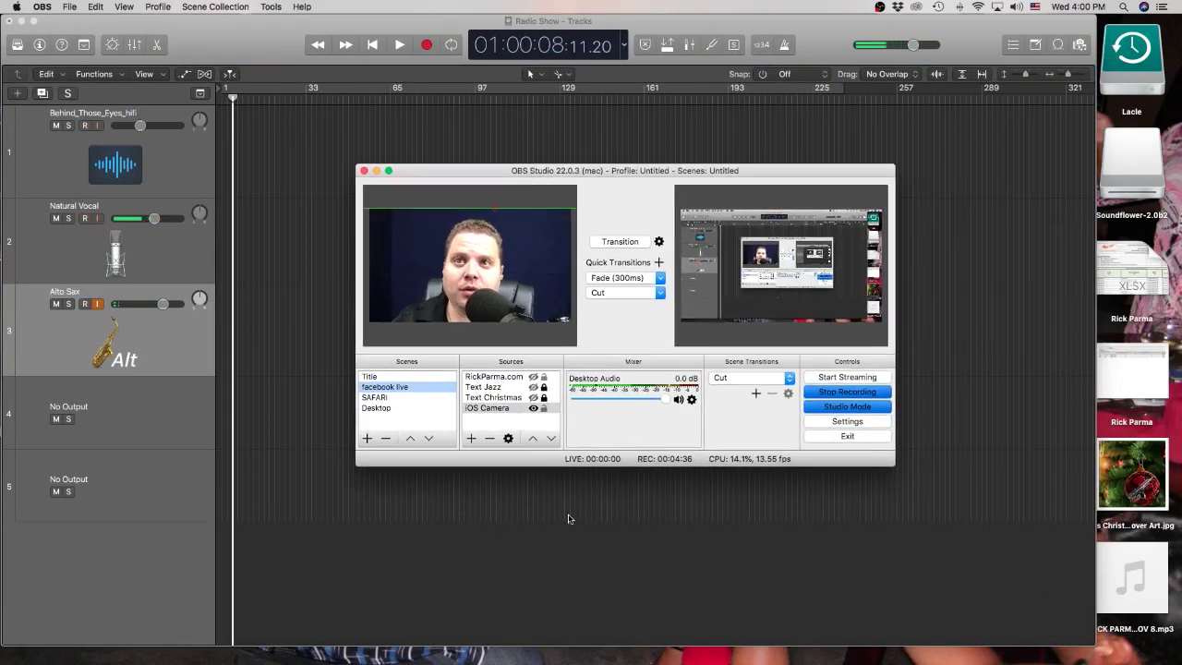
click(824, 423)
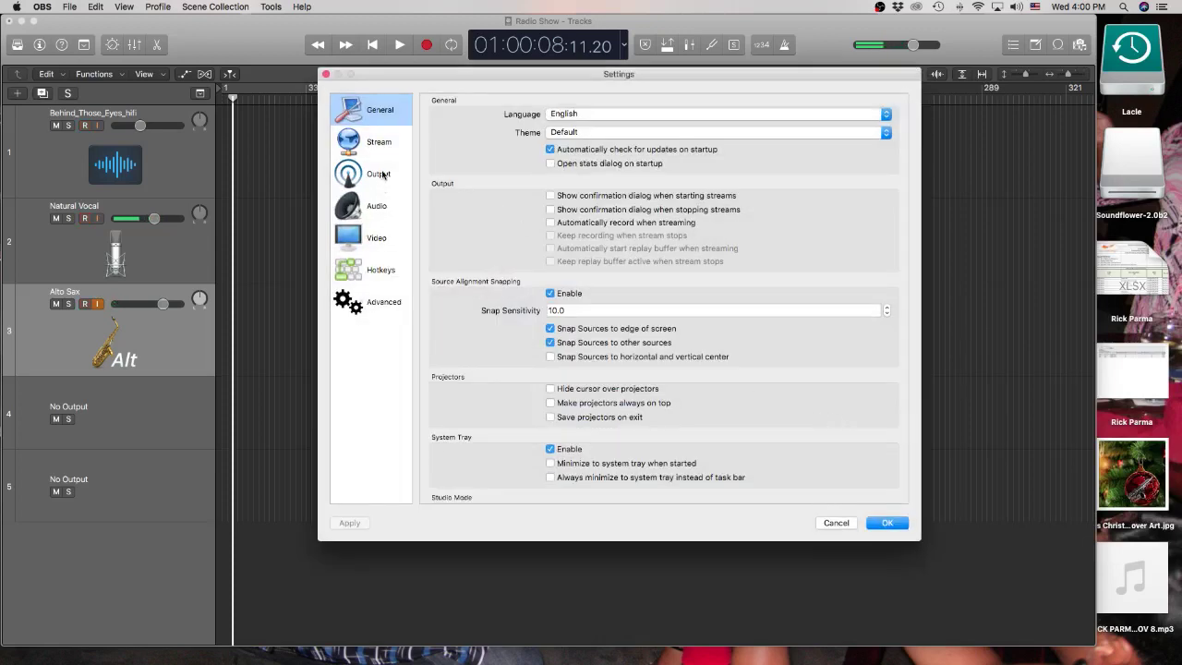
Confirm the Desktop Audio Device is Soundflower (2ch) on the Audio page and close Settings with OK.
click(382, 176)
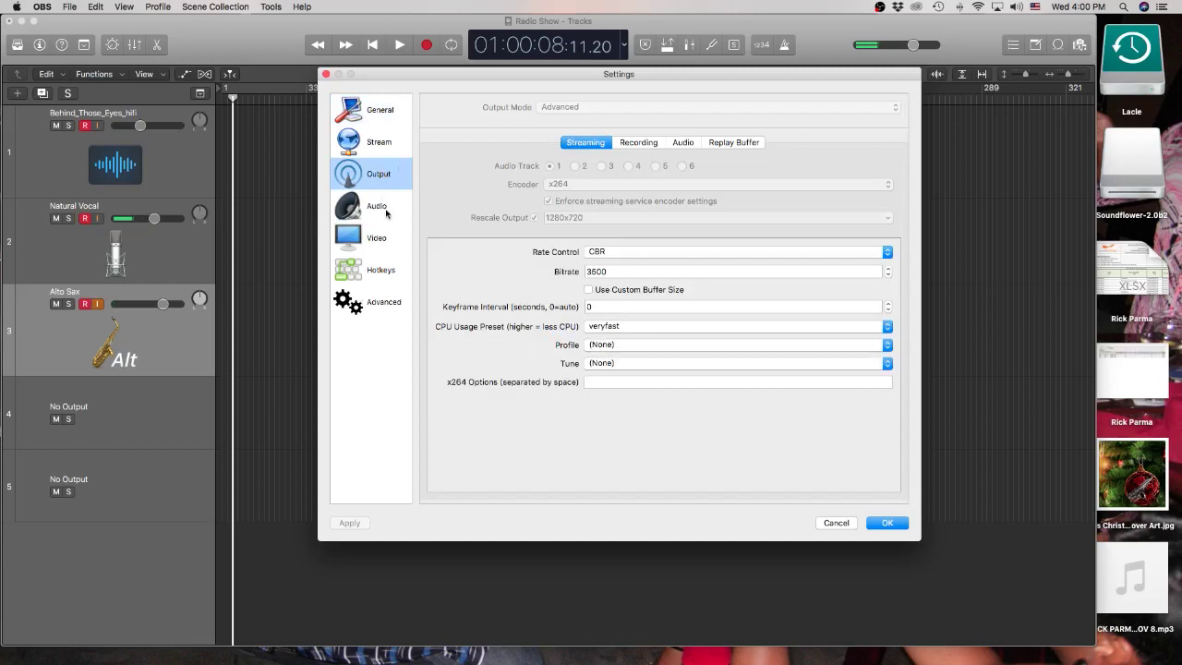
click(382, 208)
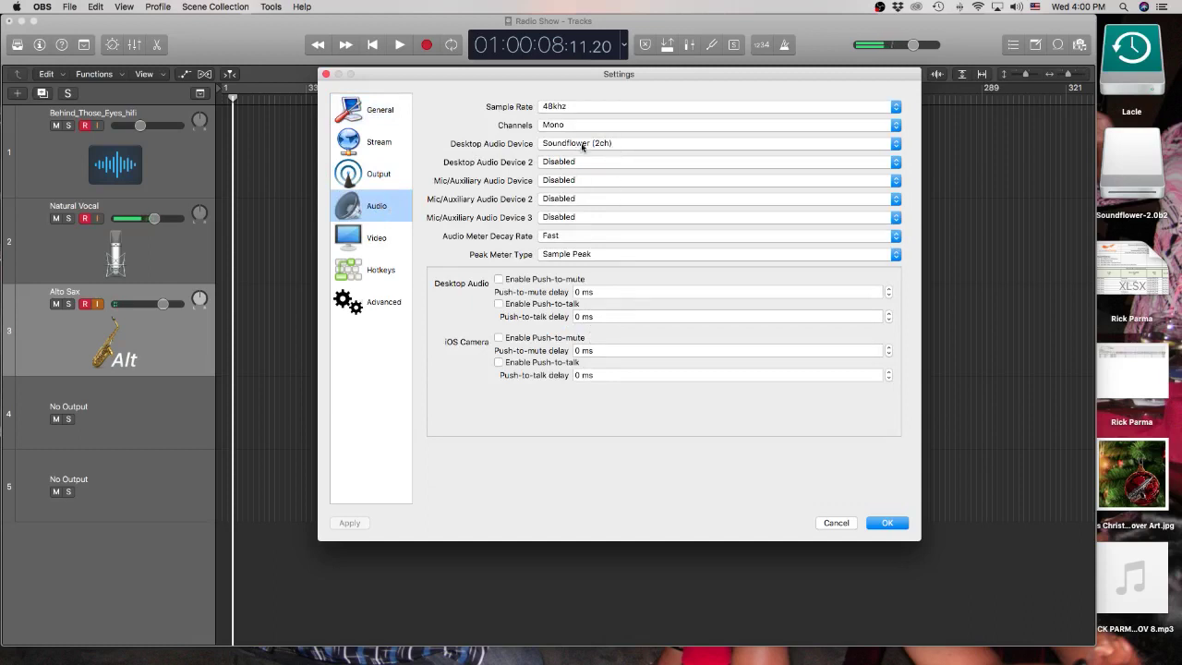
click(886, 523)
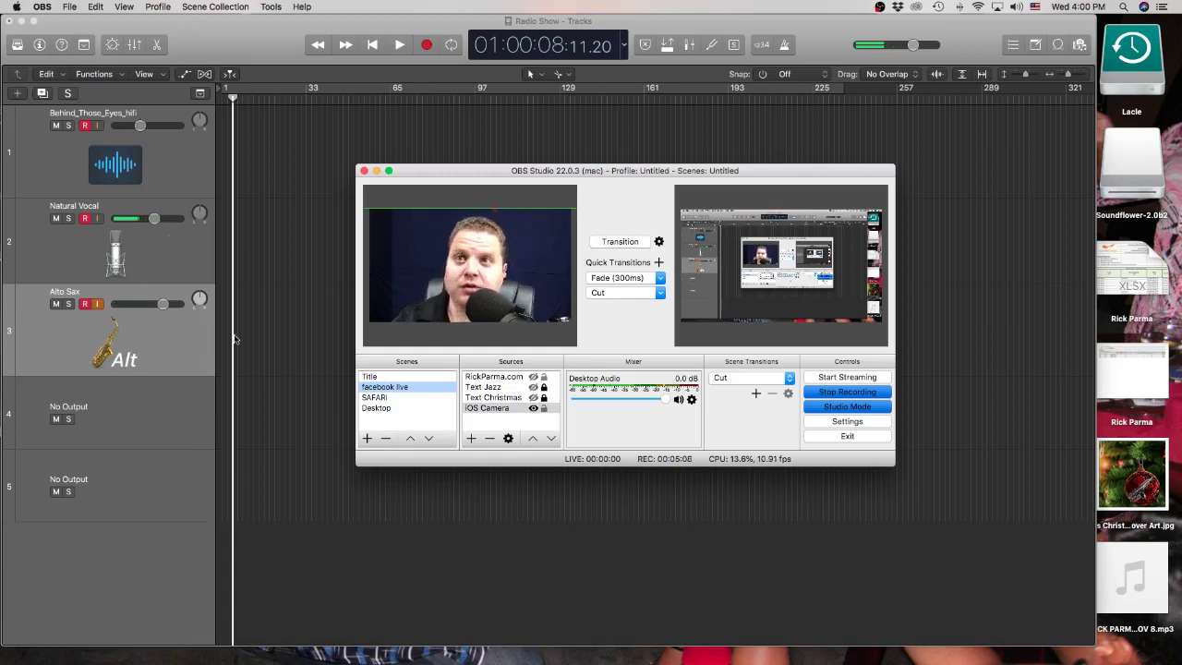
Move OBS out of the way and open Logic's mixer with the Radio Show channel strips.
drag(406, 172, 969, 373)
click(540, 318)
key(x)
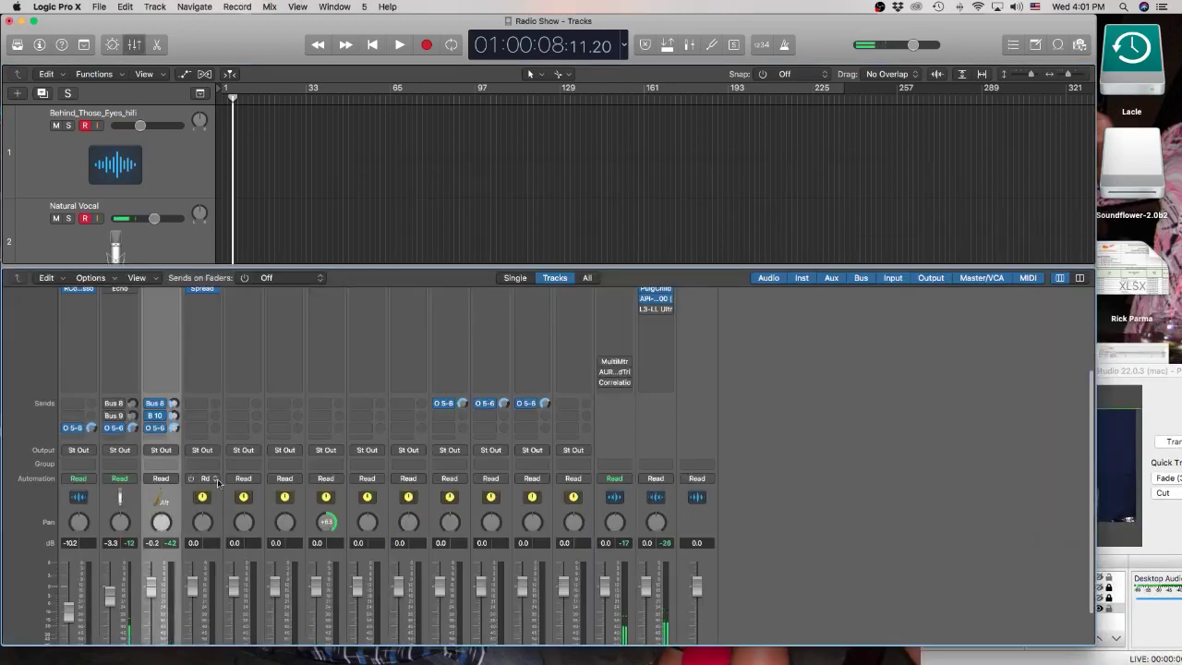
scroll(148, 406, up, 3)
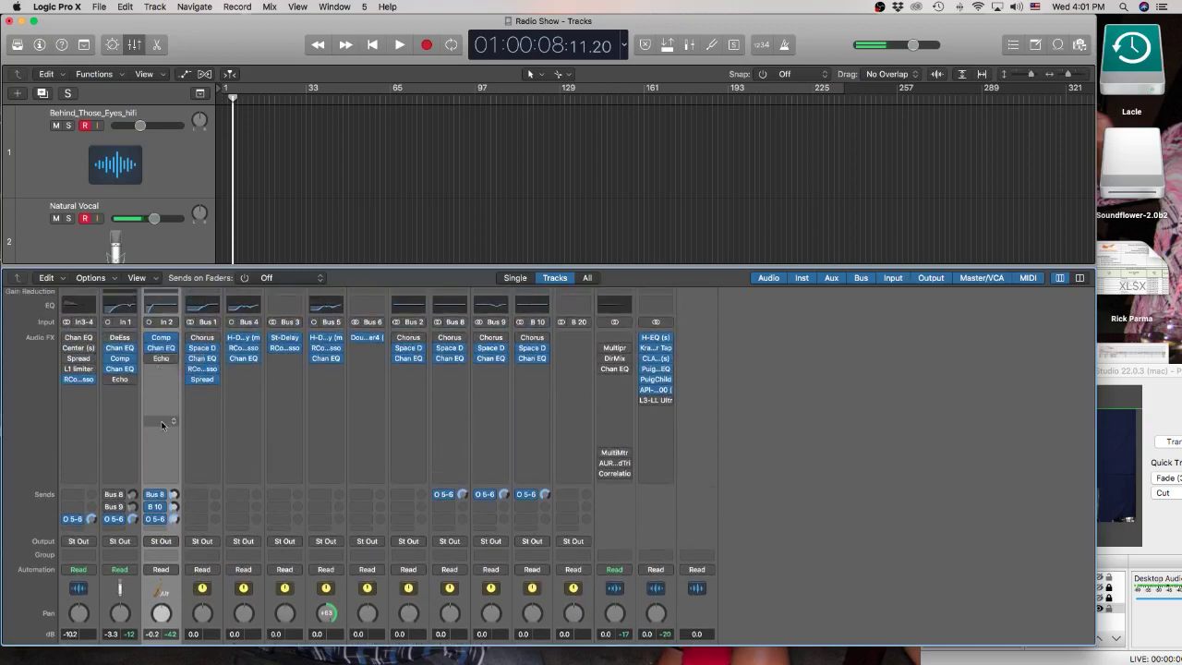
scroll(161, 424, up, 1)
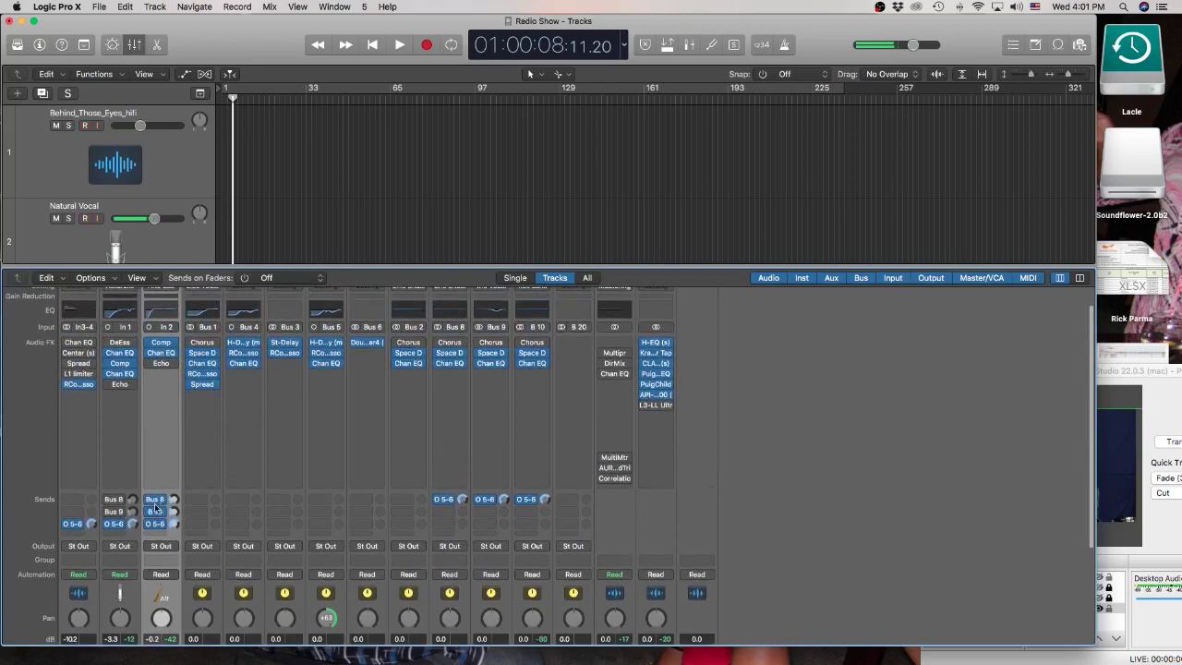
scroll(185, 461, down, 5)
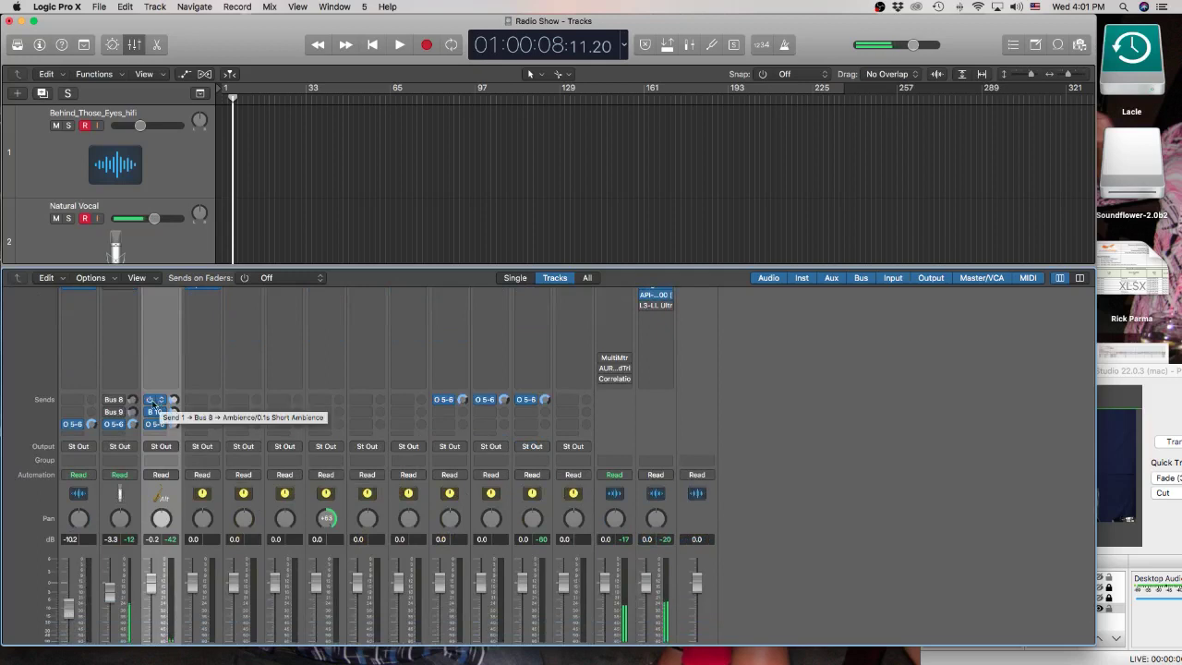
Switch the mixer to Single view and select Natural Vocal to show its routing strips.
click(515, 277)
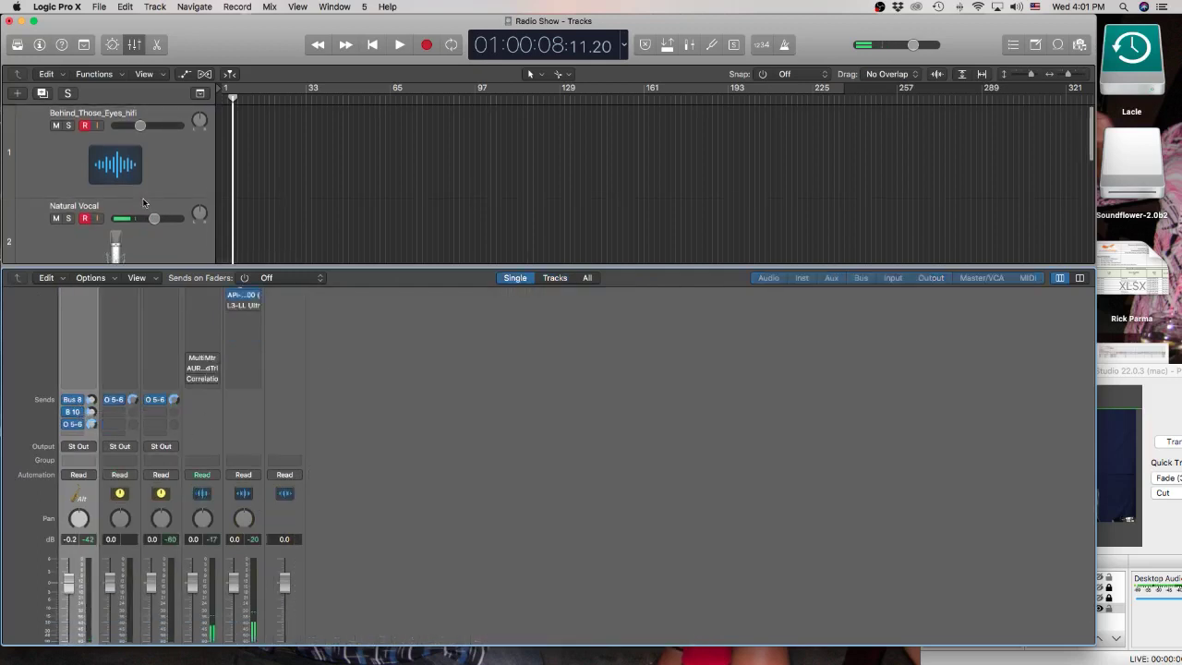
click(157, 237)
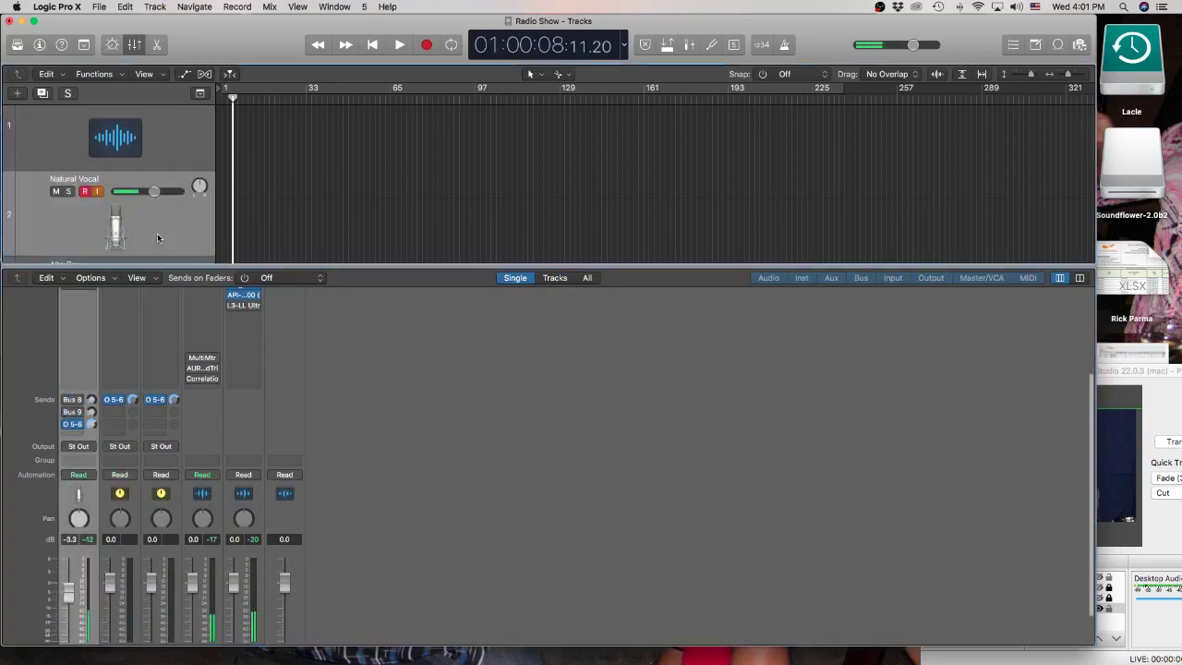
scroll(115, 507, down, 2)
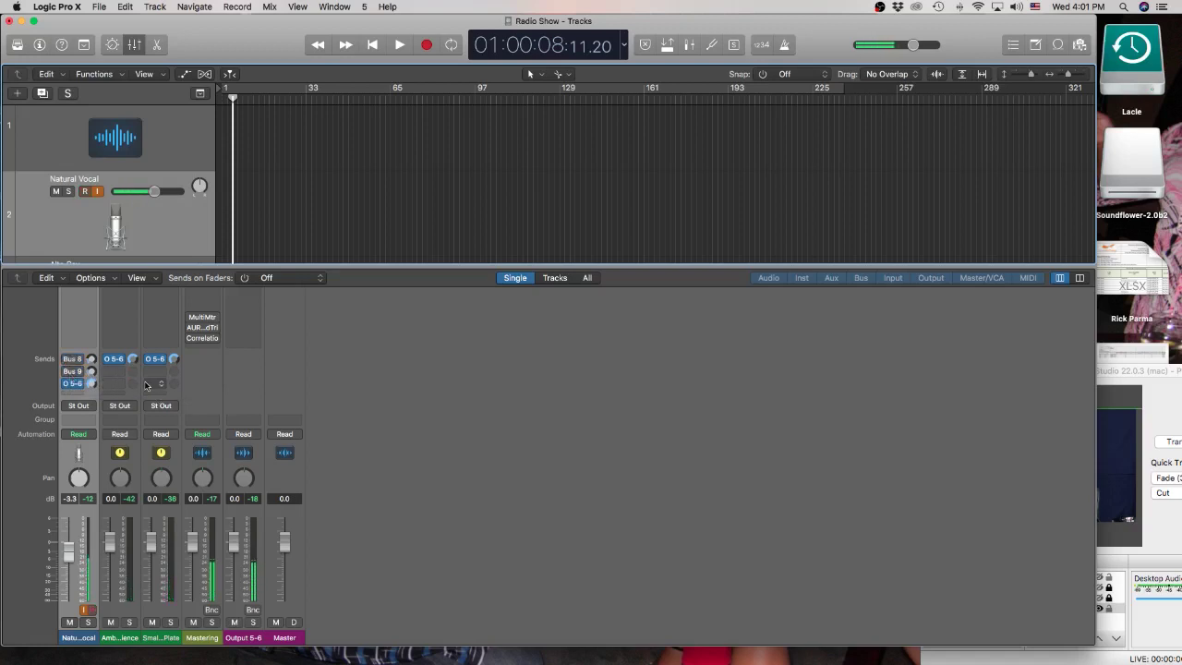
scroll(129, 391, up, 3)
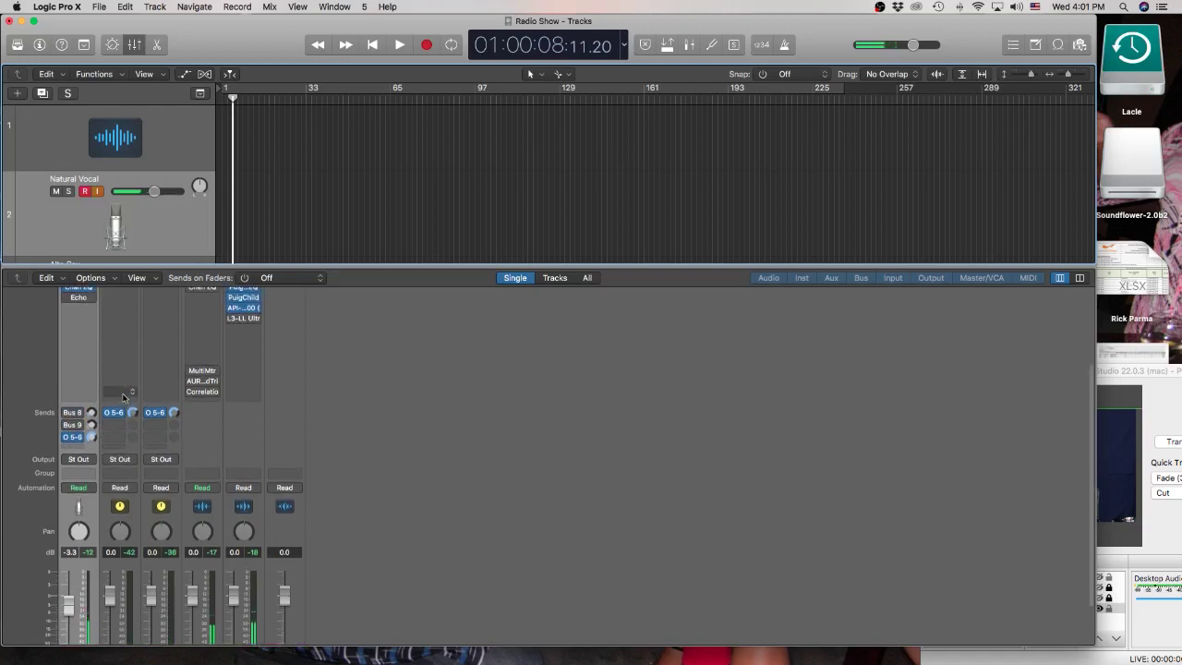
scroll(62, 216, down, 2)
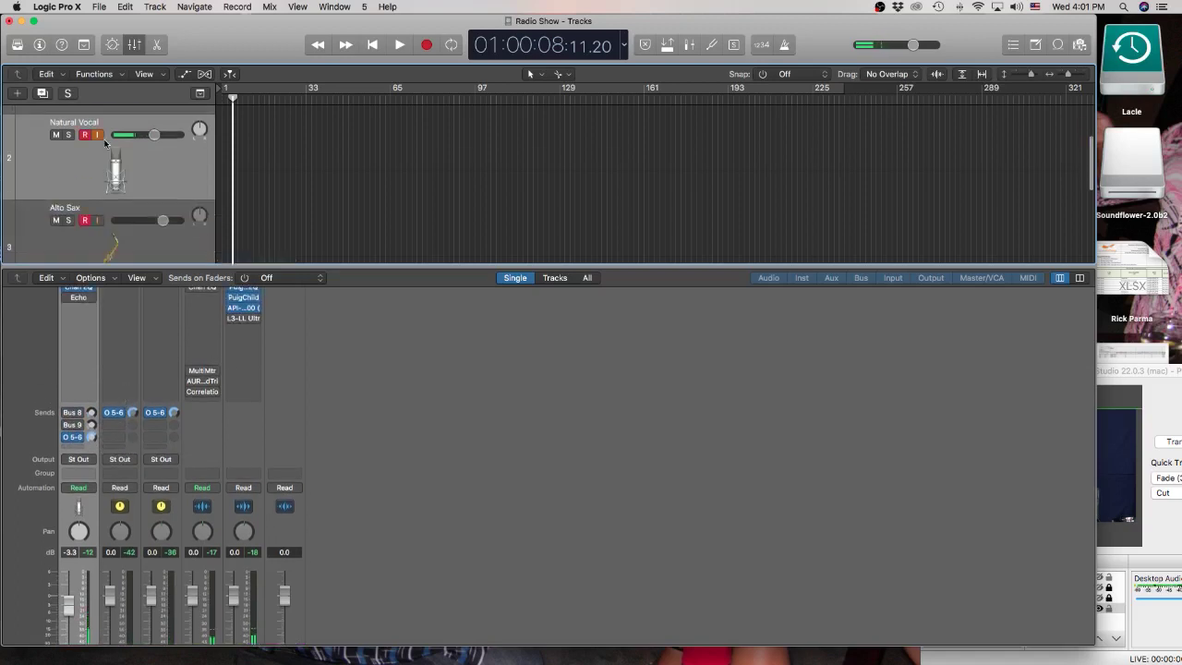
Mute the Alto Sax track.
click(56, 213)
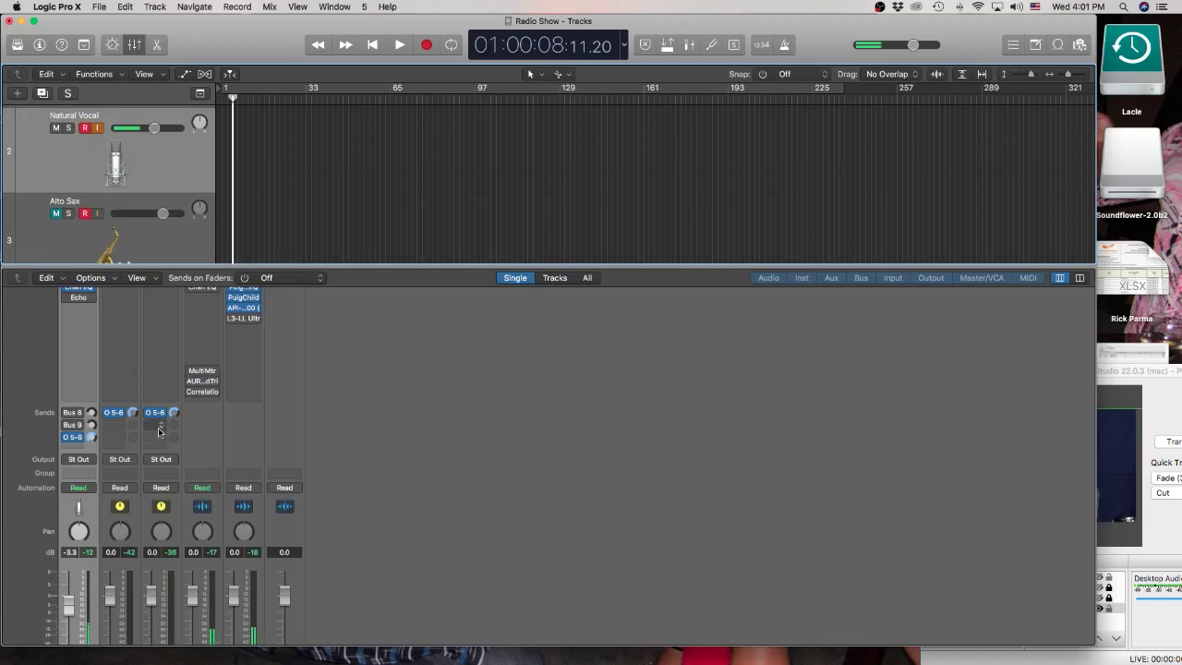
scroll(158, 431, down, 3)
scroll(158, 431, up, 5)
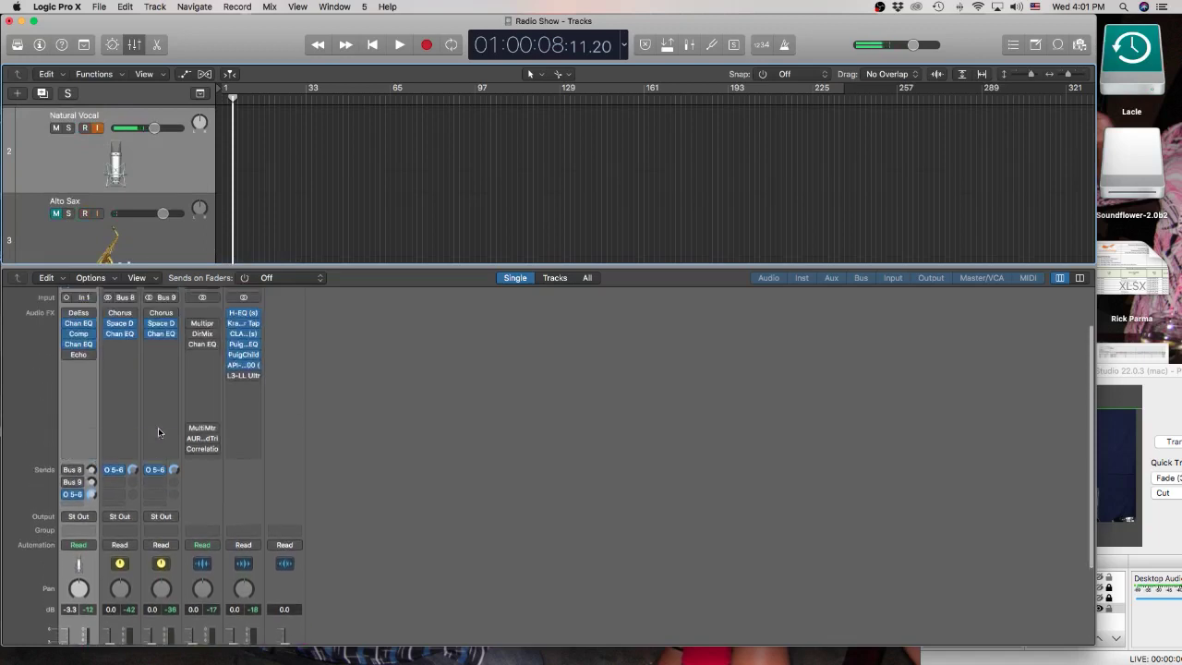
Activate Natural Vocal's Send 2 on Bus 9 to the Small Plate reverb.
click(67, 483)
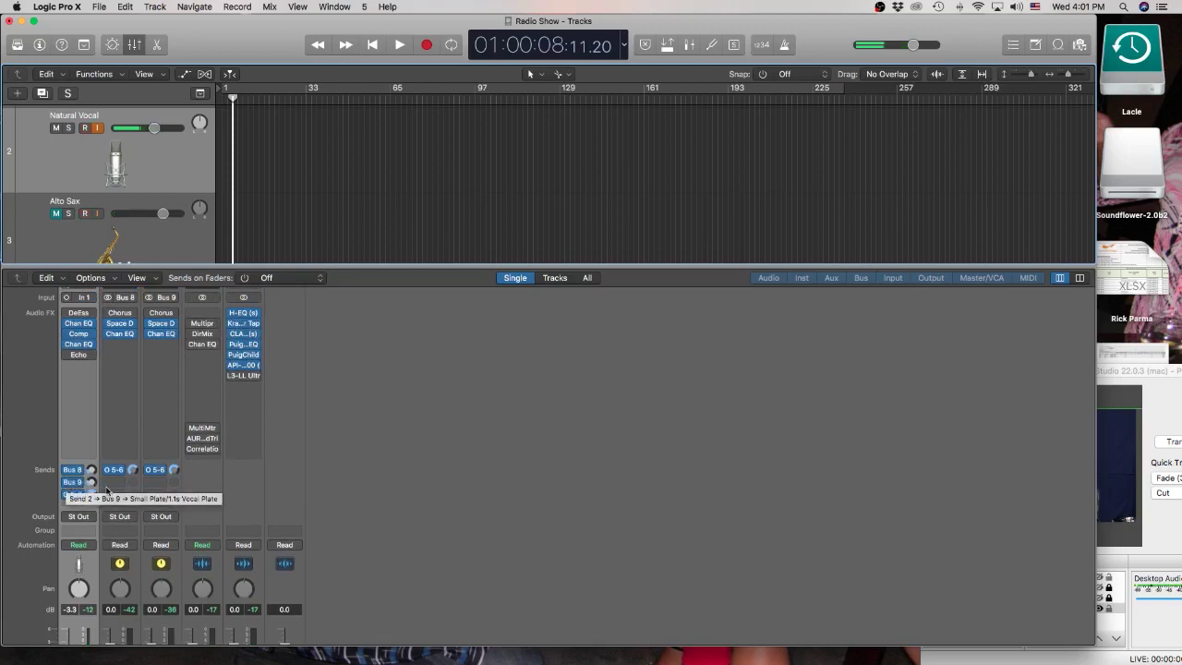
scroll(93, 480, down, 2)
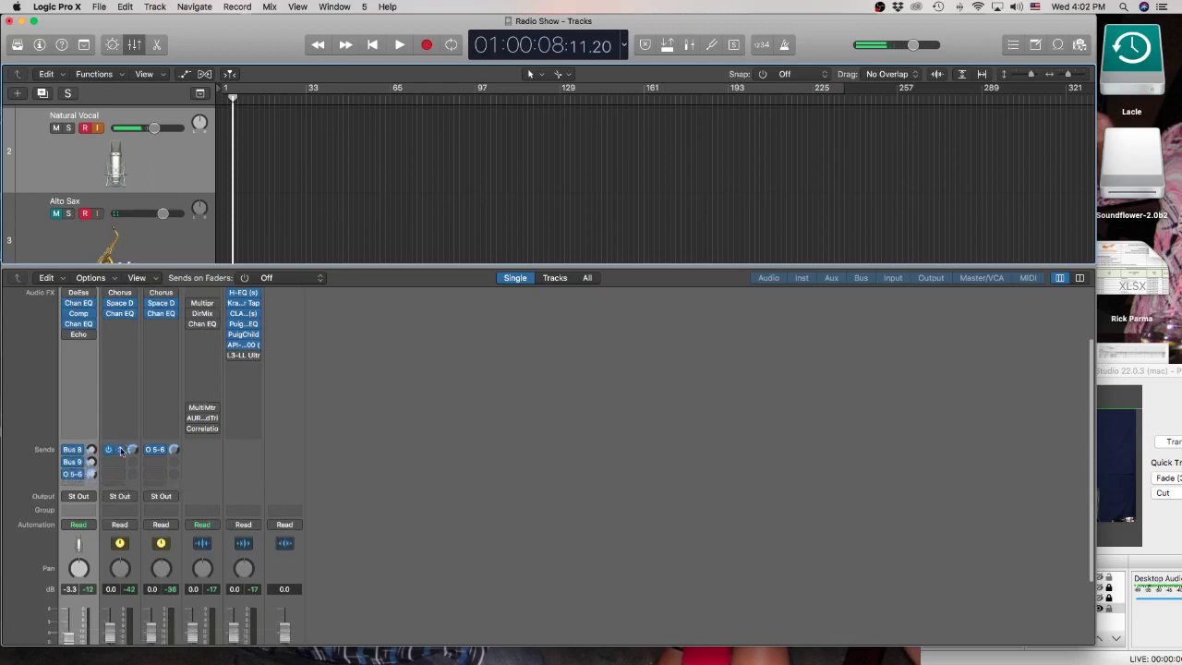
scroll(88, 444, down, 5)
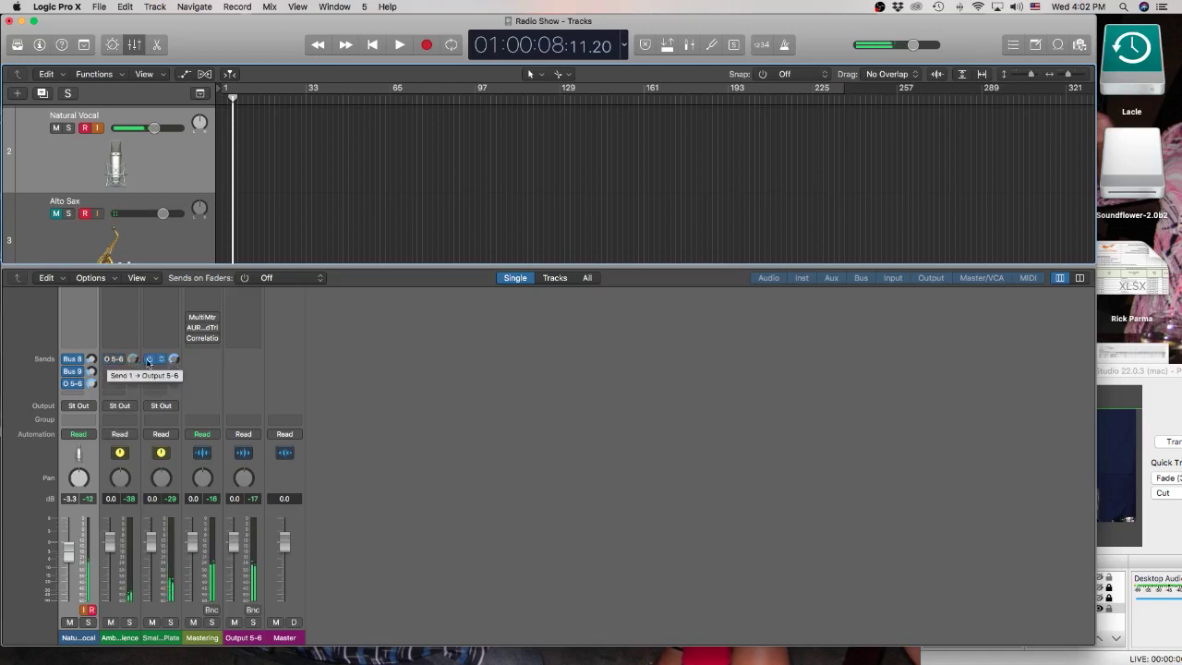
click(150, 360)
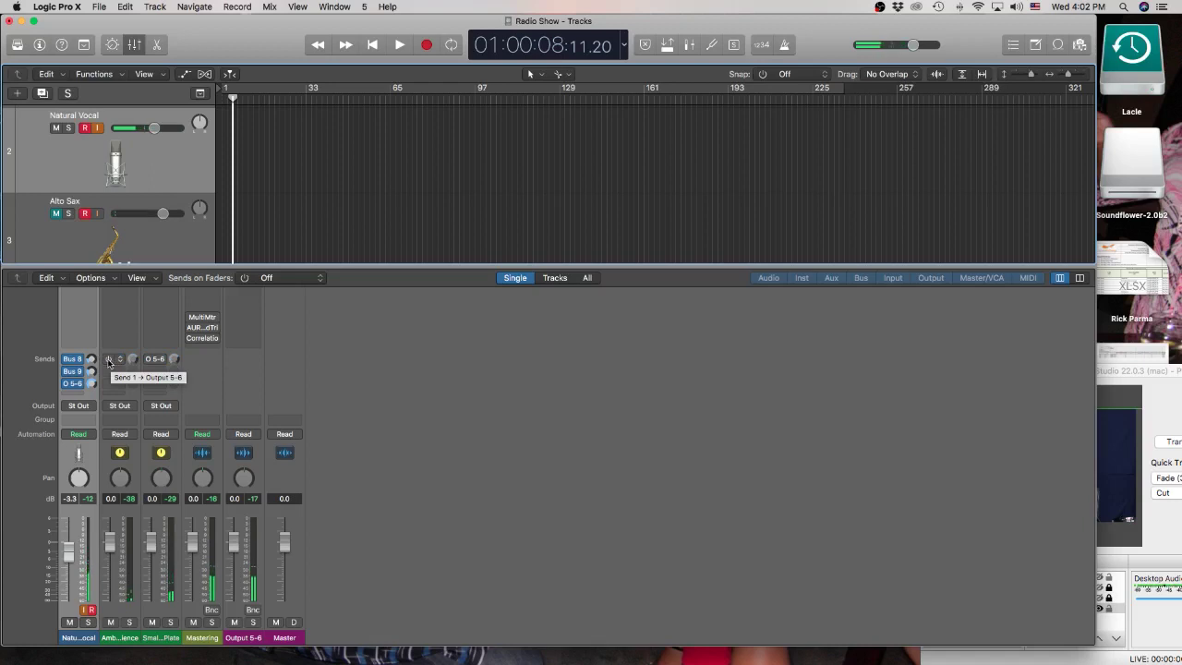
click(108, 360)
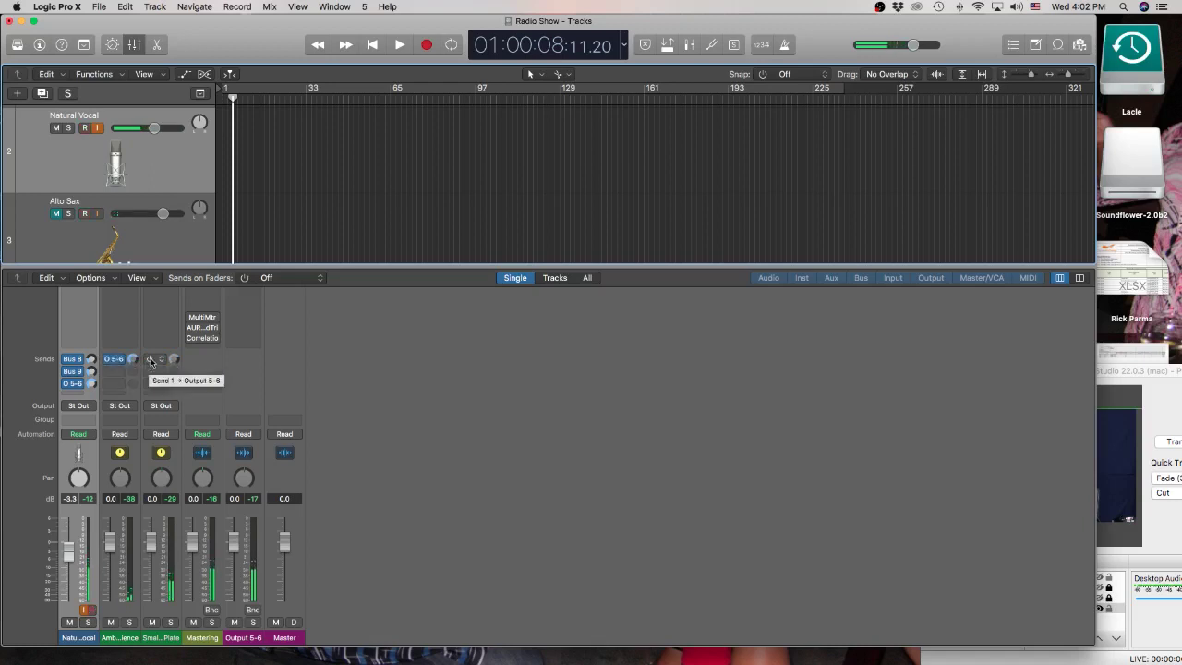
click(152, 359)
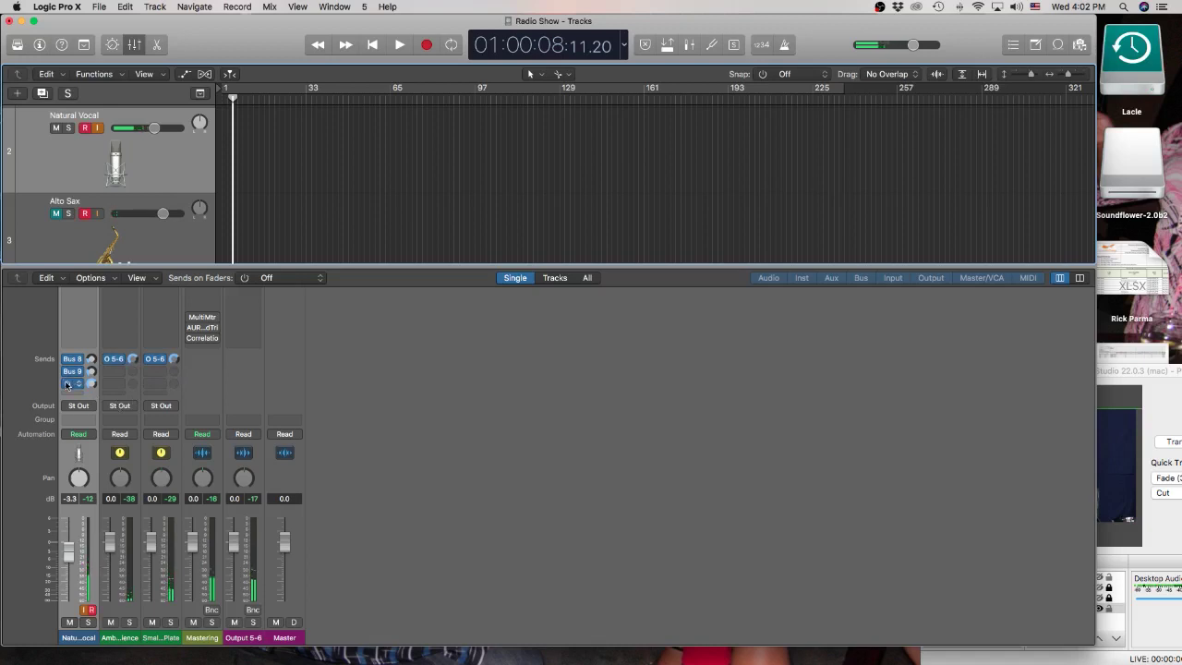
click(66, 386)
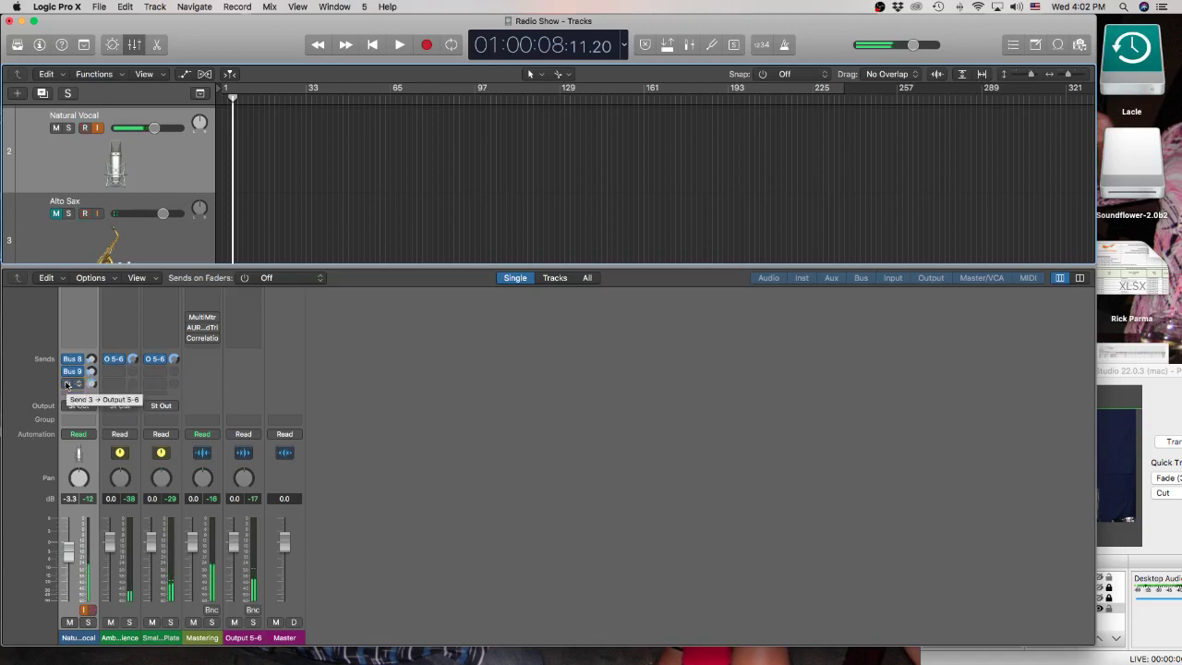
click(66, 385)
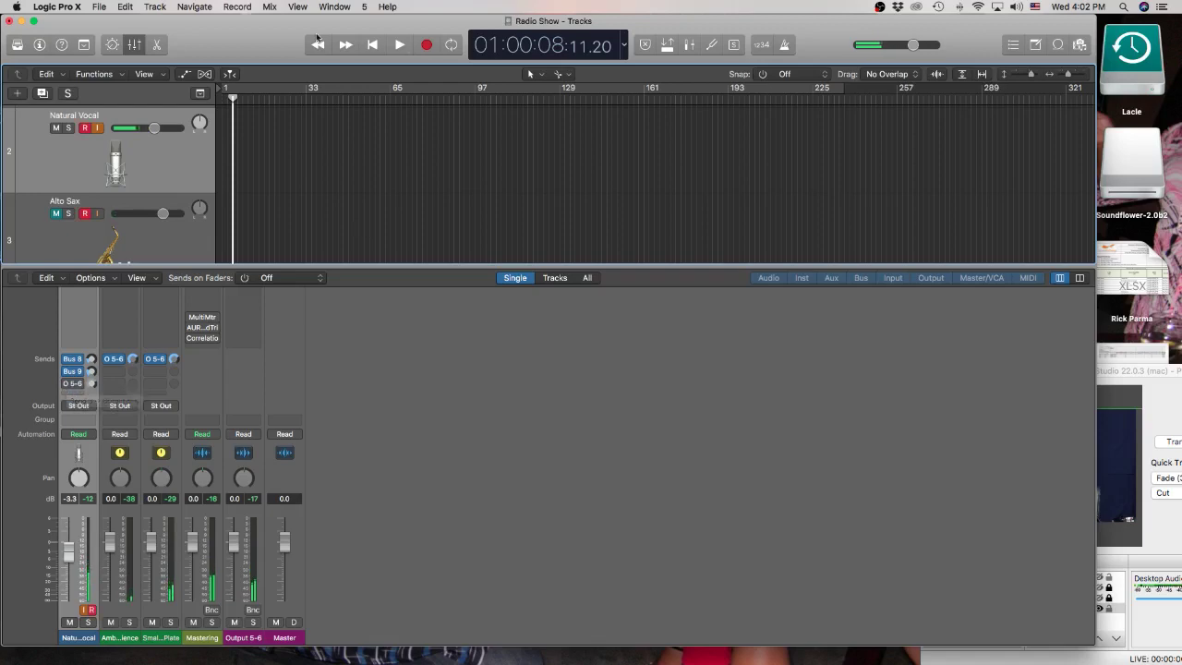
Move Logic aside and bring the OBS window fully into view at the top centre.
drag(237, 34, 357, 110)
mouse_move(736, 651)
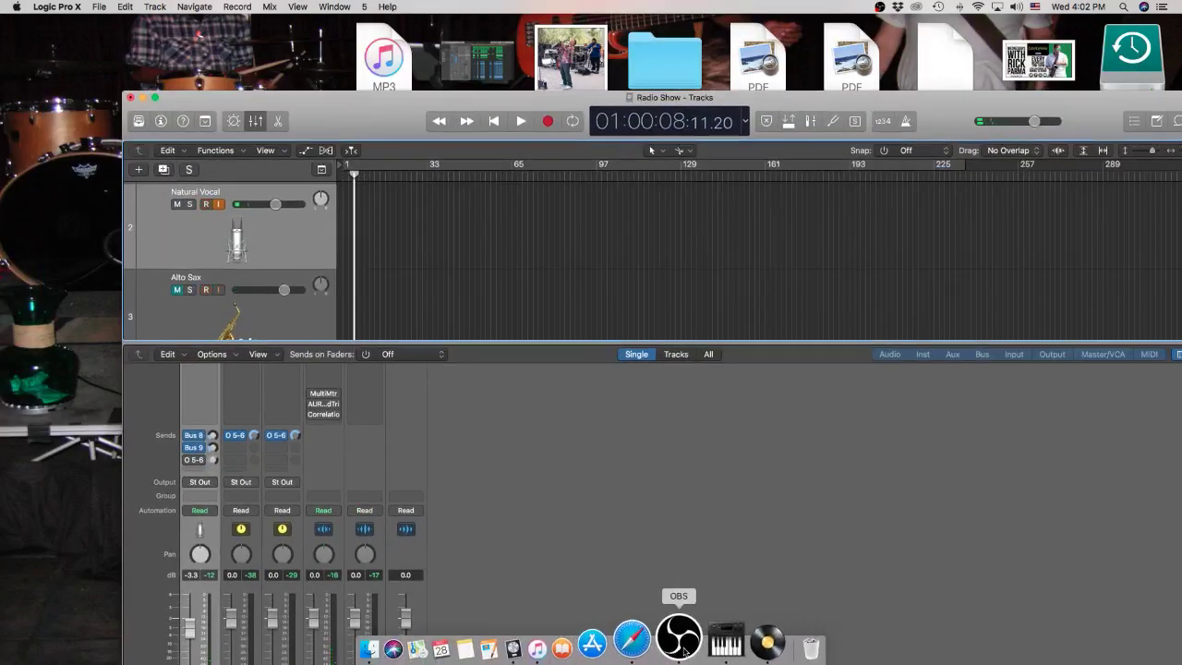
click(679, 640)
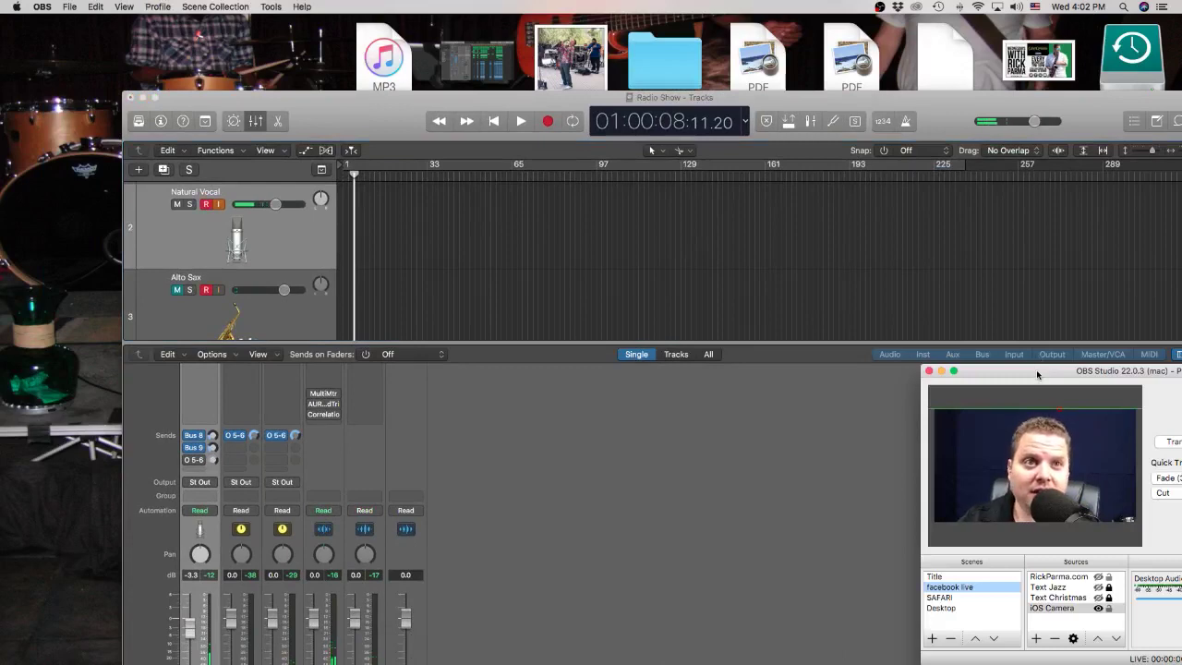
drag(1038, 376, 577, 189)
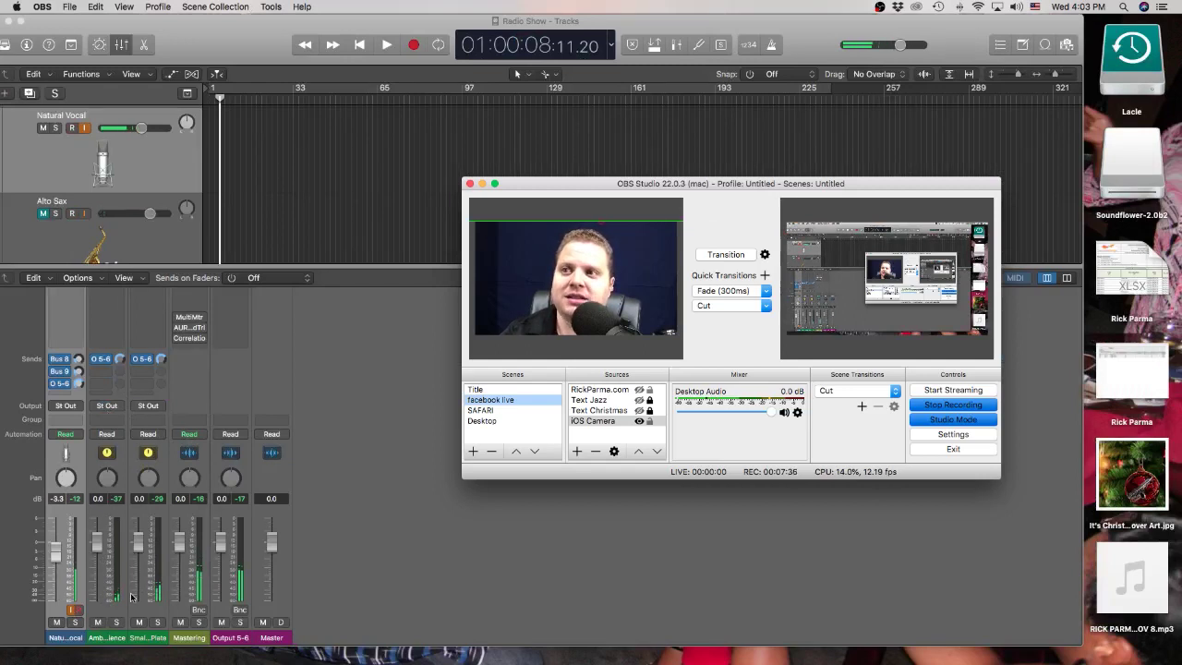
Push the OBS window to the bottom-right corner and show all Radio Show tracks in the mixer.
scroll(129, 576, up, 6)
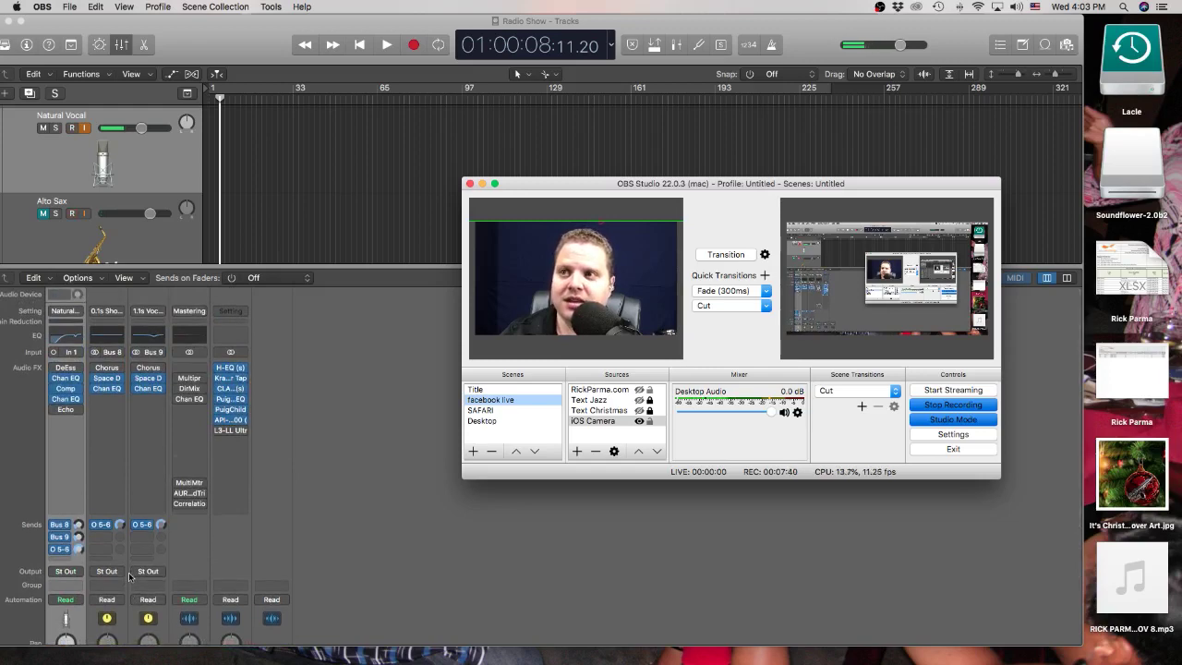
scroll(101, 545, down, 3)
scroll(96, 541, down, 3)
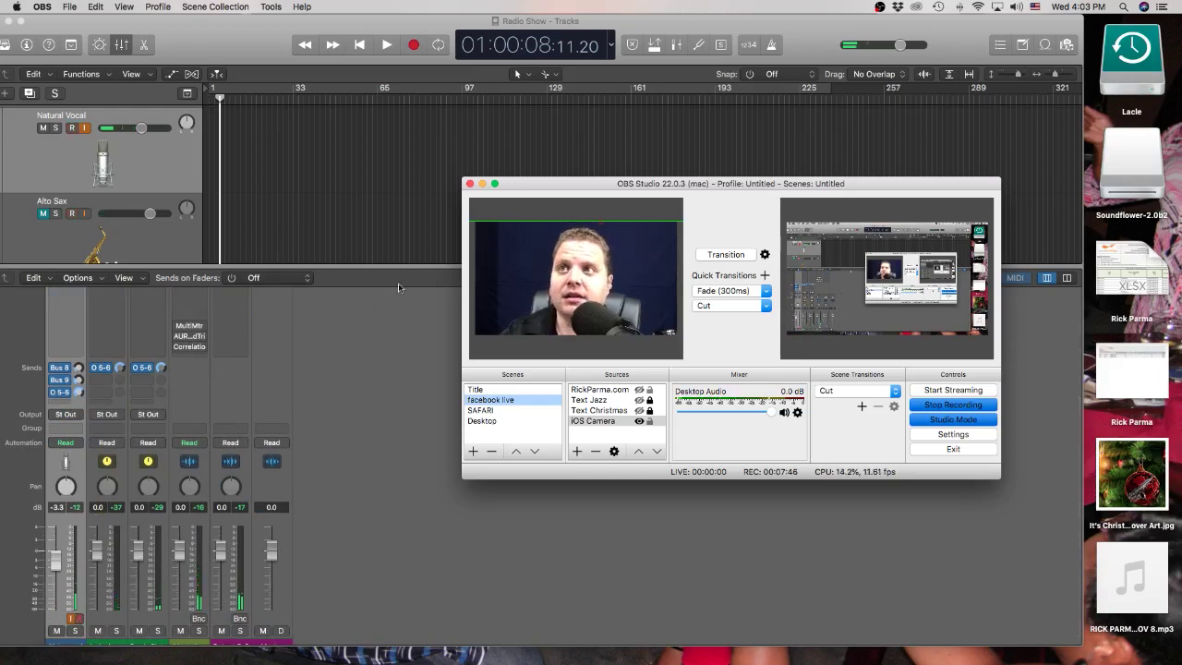
drag(536, 187, 1154, 421)
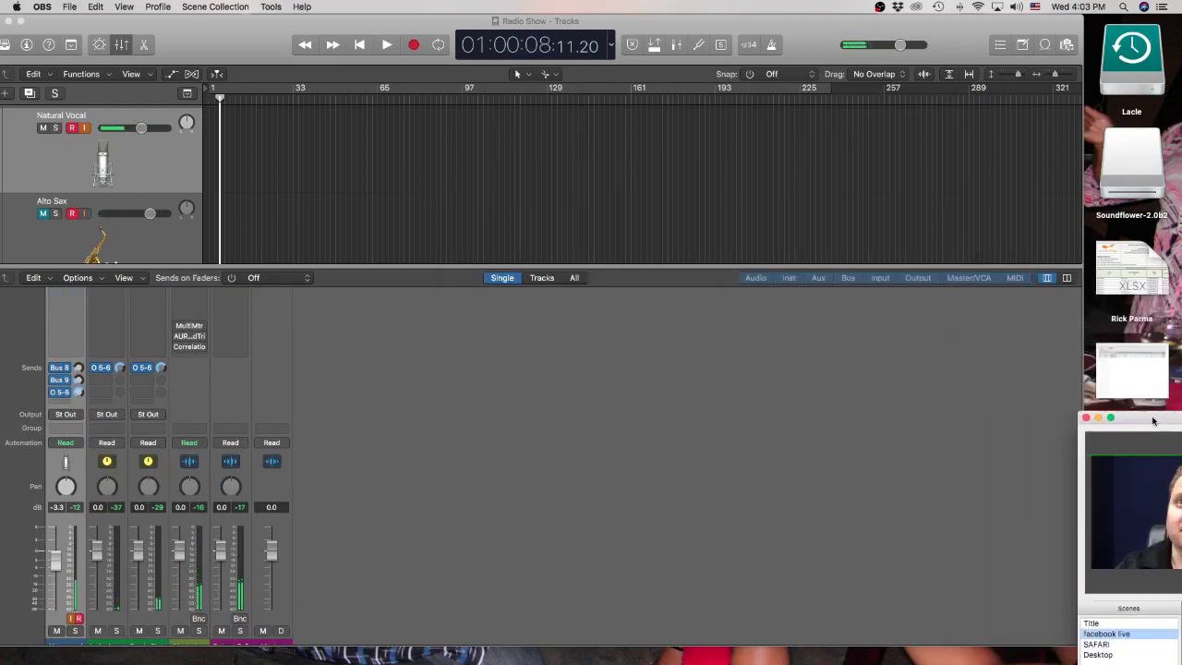
click(541, 278)
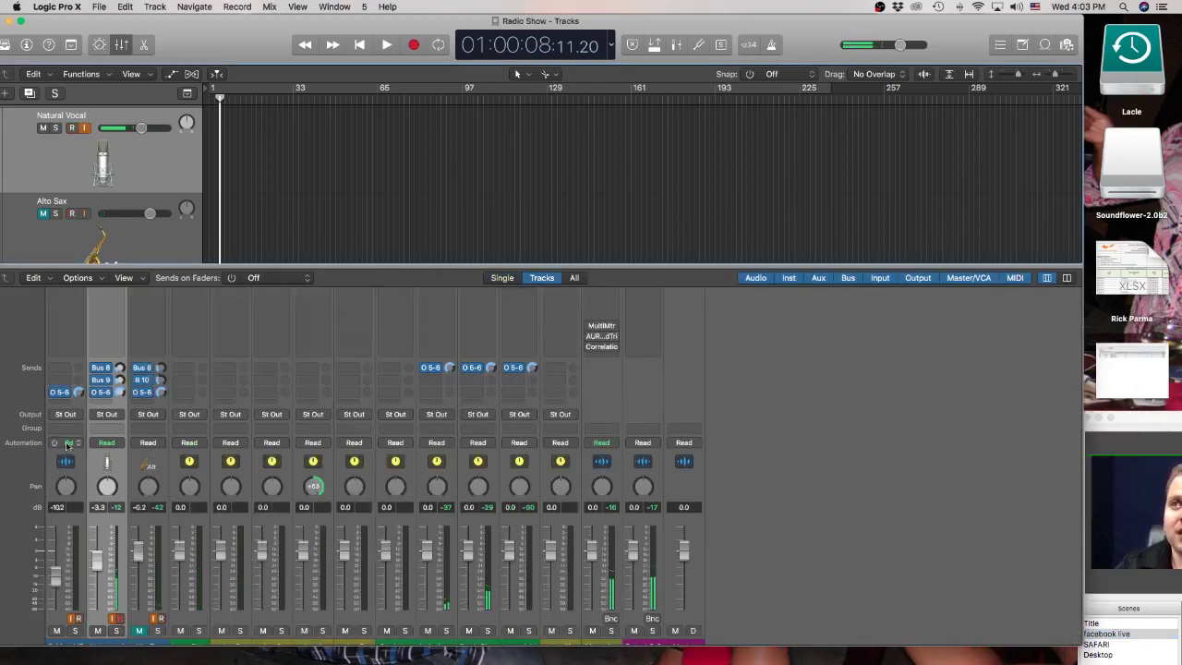
Select the Alto Sax channel strip and bring its Input and Audio FX slots into view.
scroll(109, 471, down, 1)
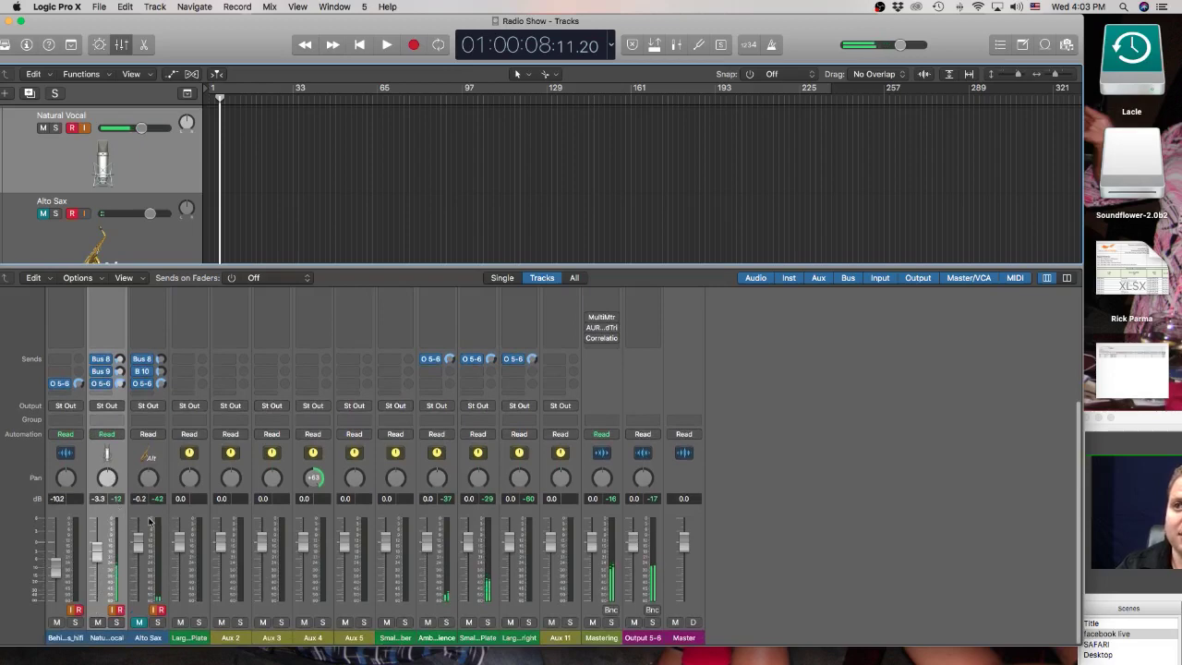
click(148, 522)
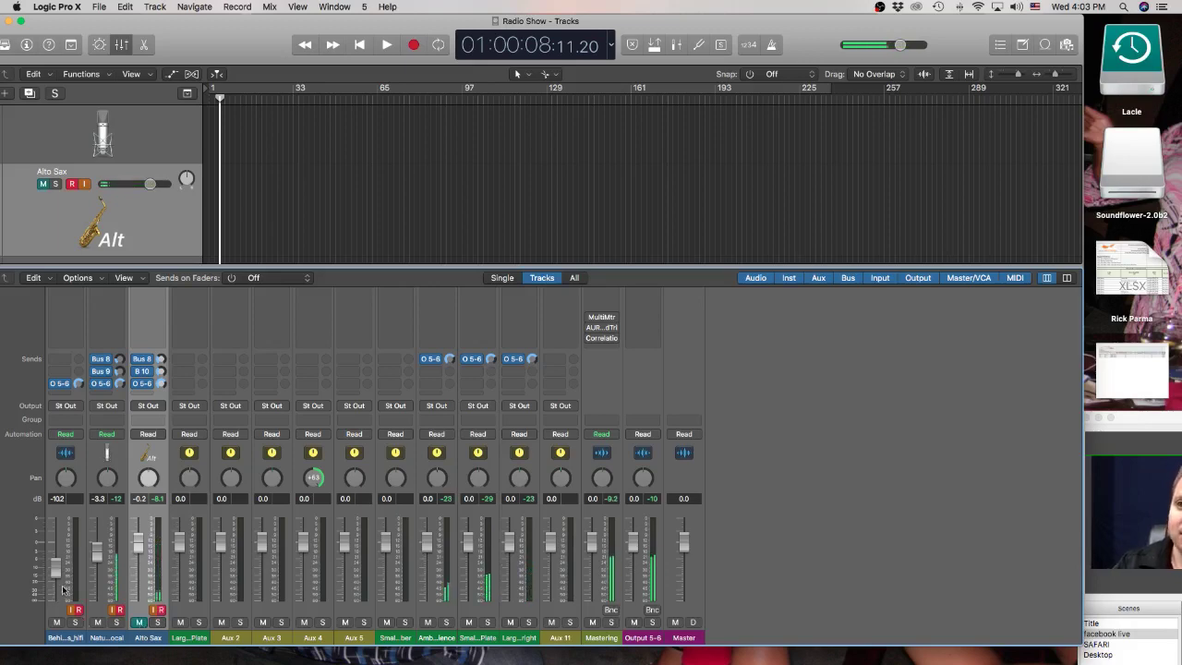
scroll(63, 588, up, 3)
scroll(67, 554, up, 5)
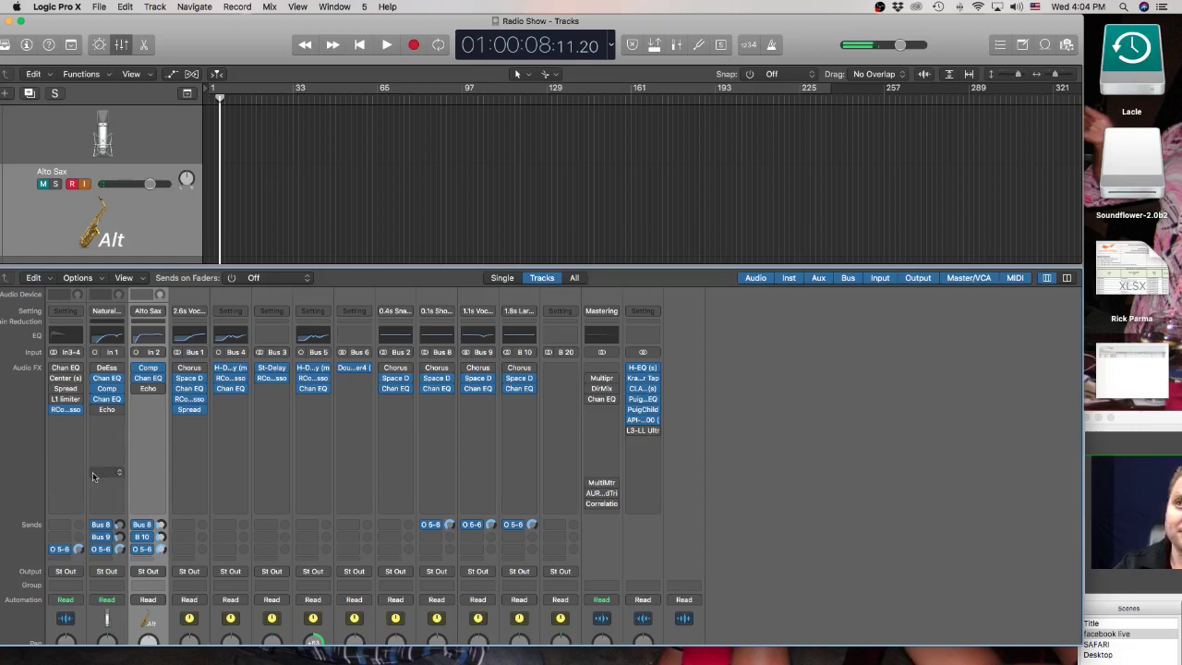
Play 'Just My Imagination' on djay's left deck, then bring Logic's mixer back in front.
mouse_move(572, 651)
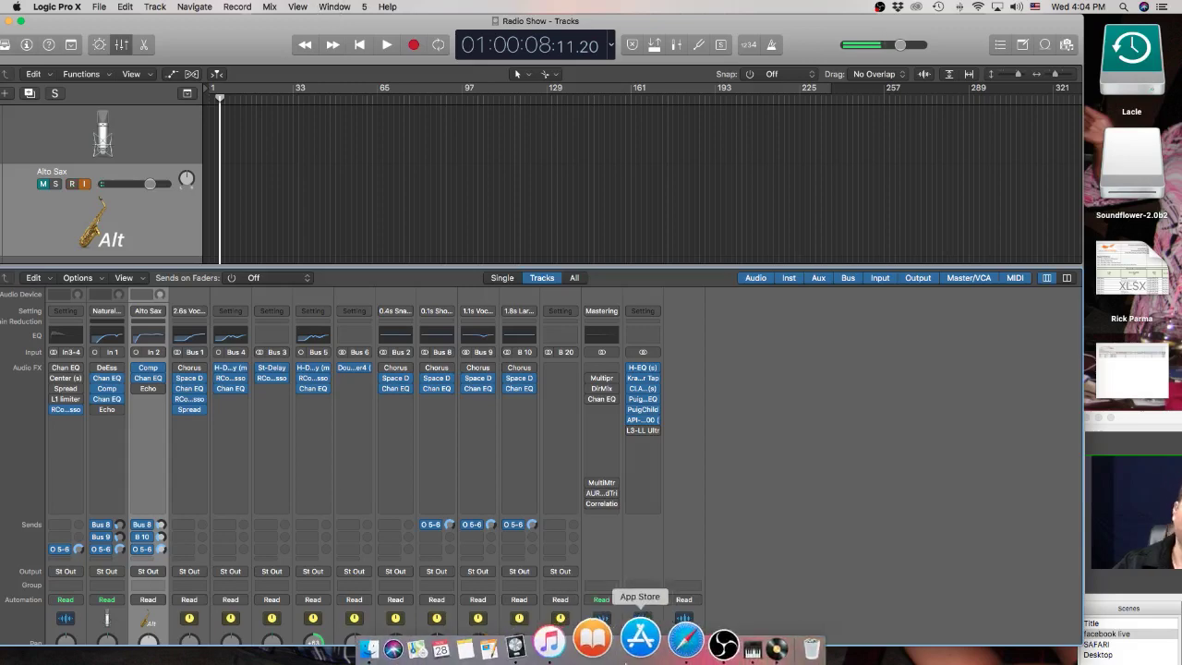
click(726, 651)
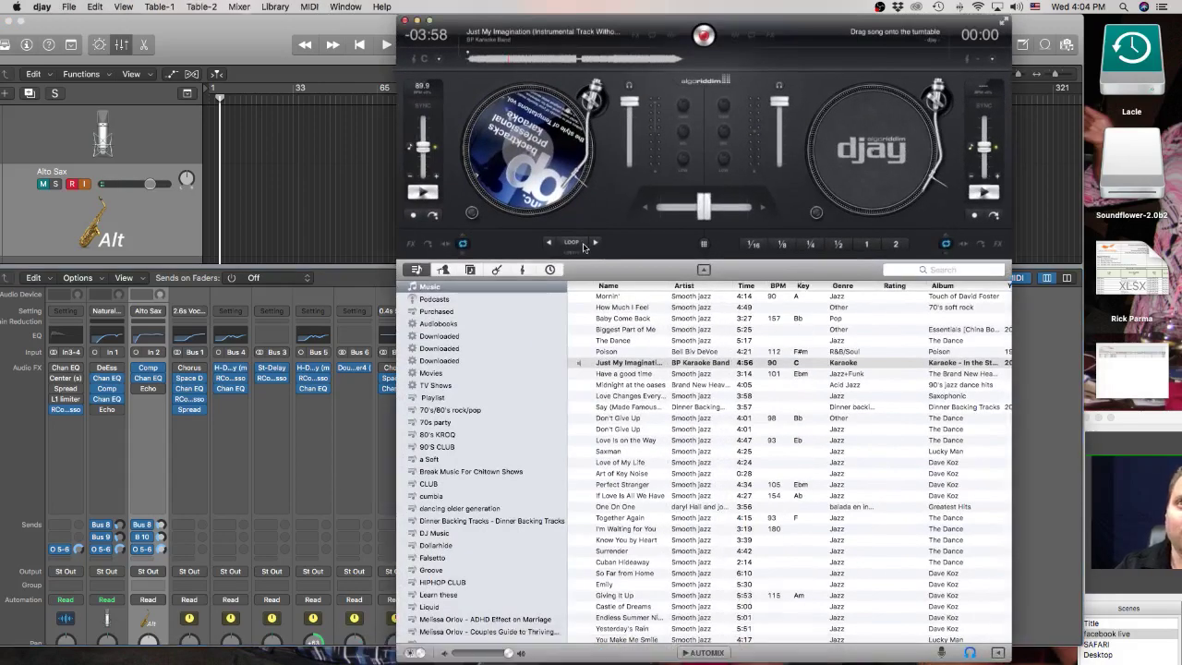
click(423, 194)
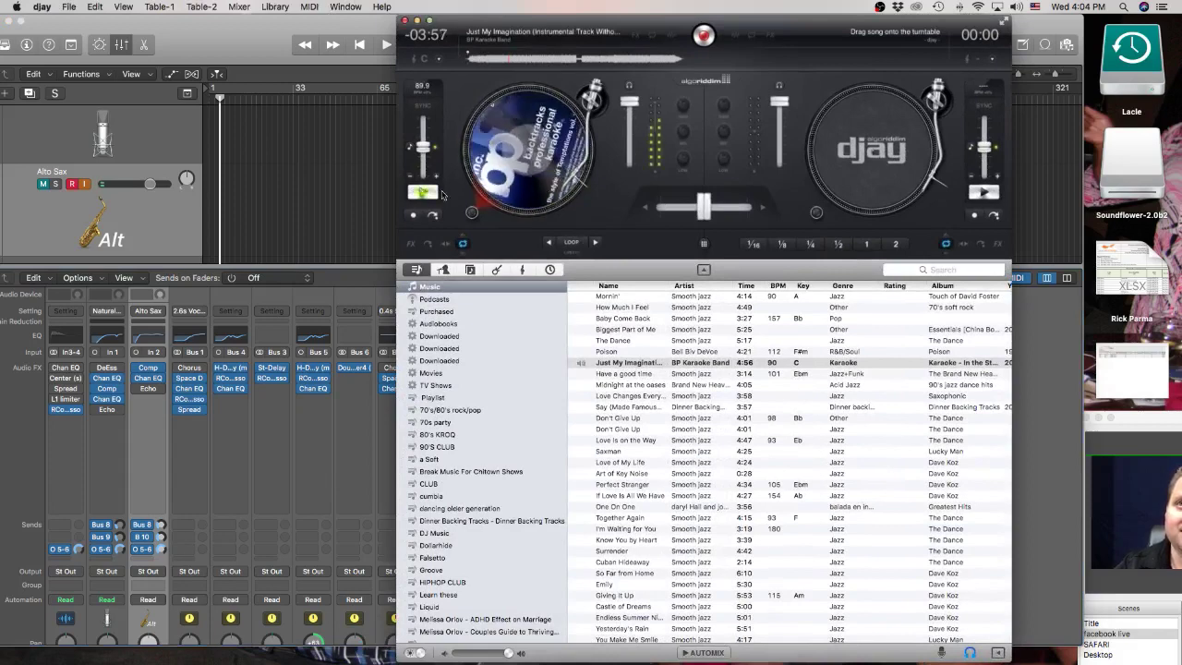
click(27, 460)
scroll(30, 466, down, 5)
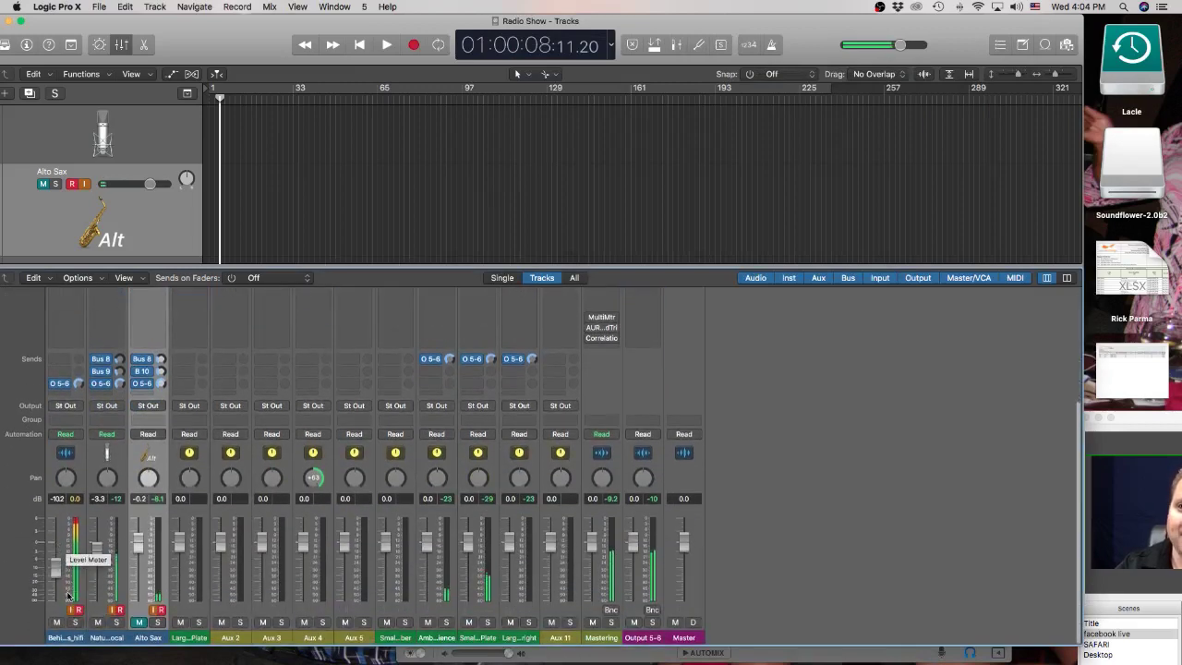
Set the backing-track channel fader to about -27.5 dB and move OBS to screen centre.
drag(57, 573, 57, 601)
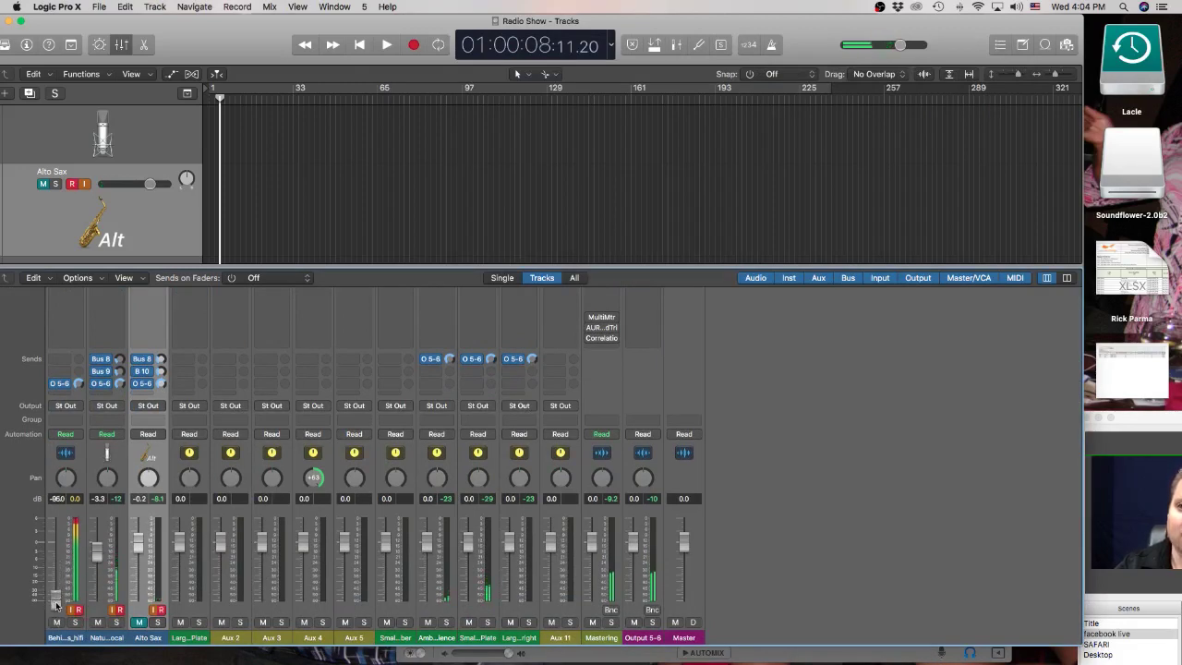
mouse_move(56, 605)
mouse_down()
mouse_move(57, 573)
mouse_move(56, 598)
mouse_move(56, 585)
mouse_up()
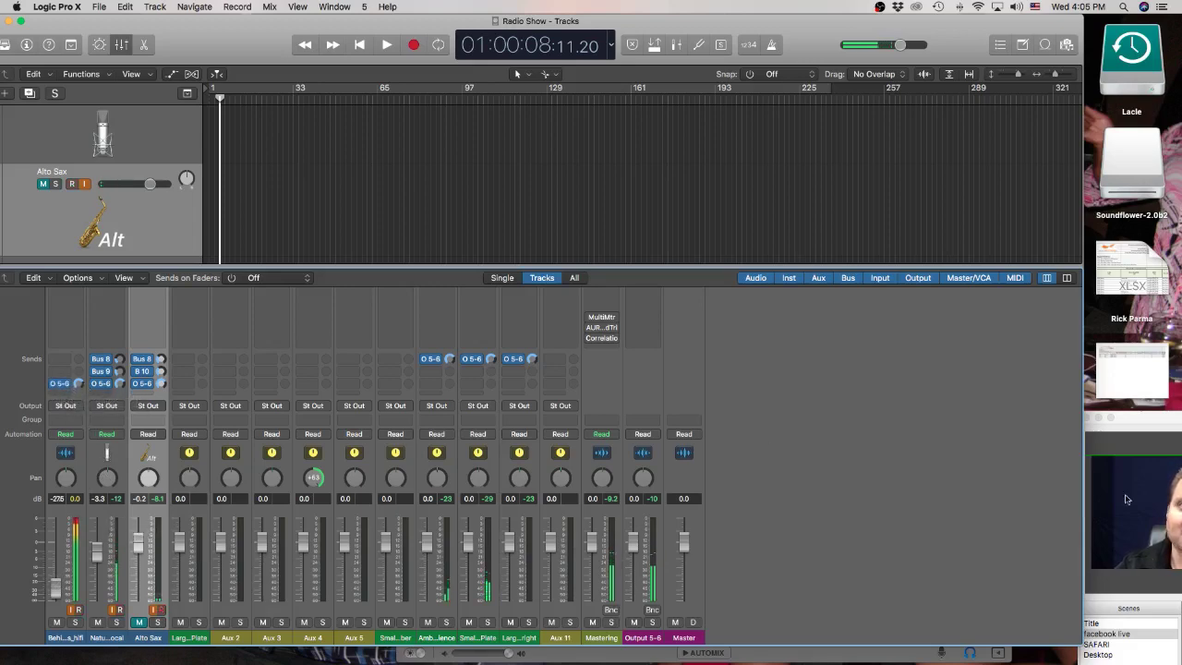
drag(1164, 421, 422, 213)
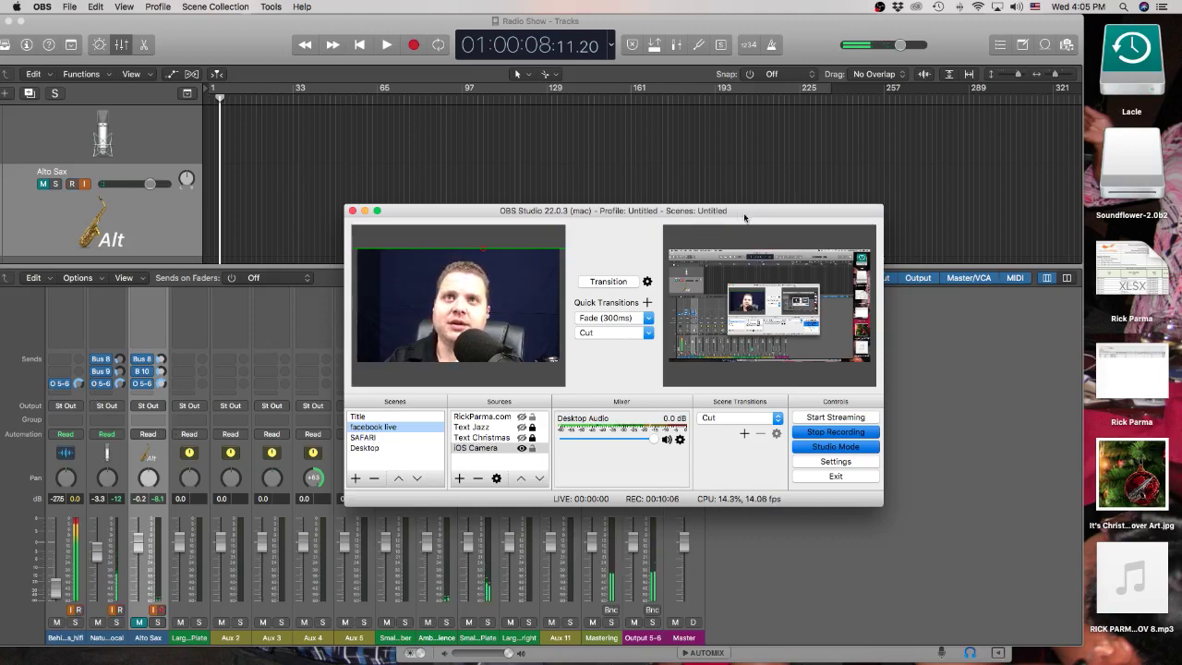
Slide the OBS window to the right side so Logic's mixer channels stay visible.
drag(746, 217, 722, 204)
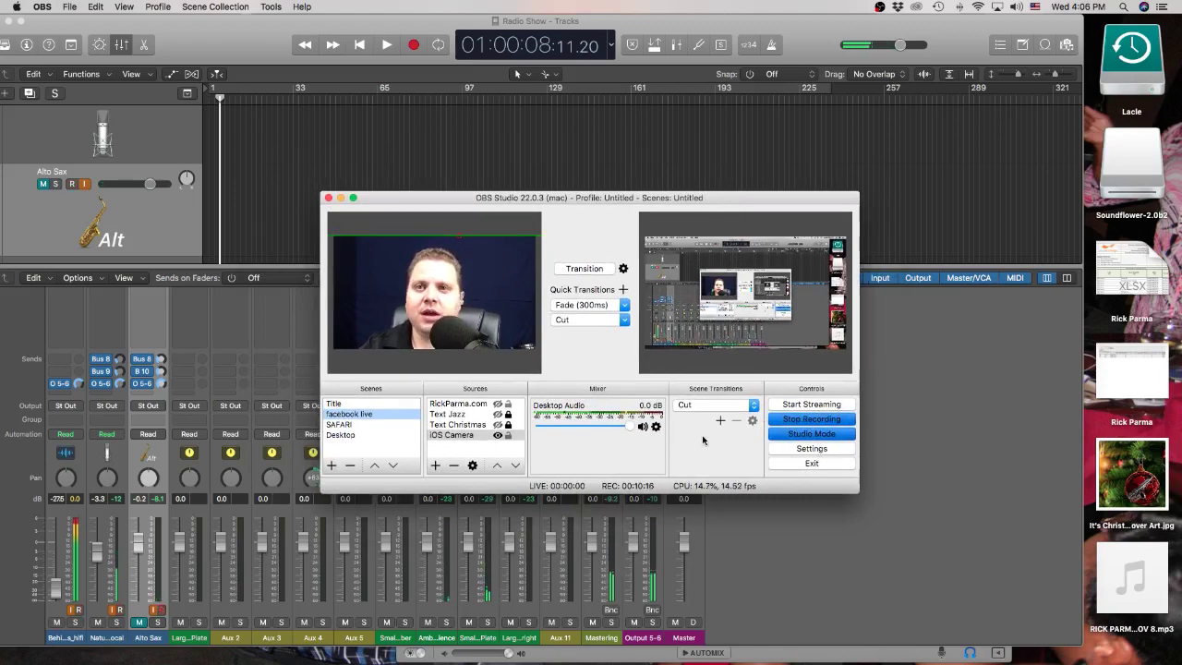
drag(543, 199, 806, 189)
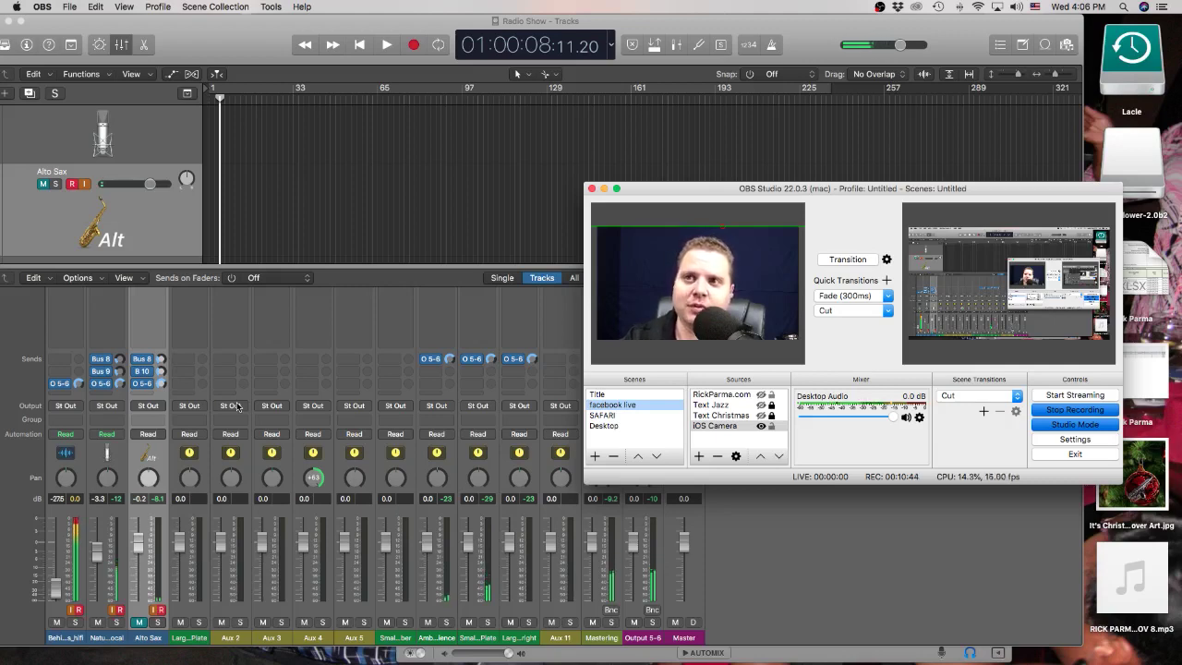
scroll(153, 388, up, 5)
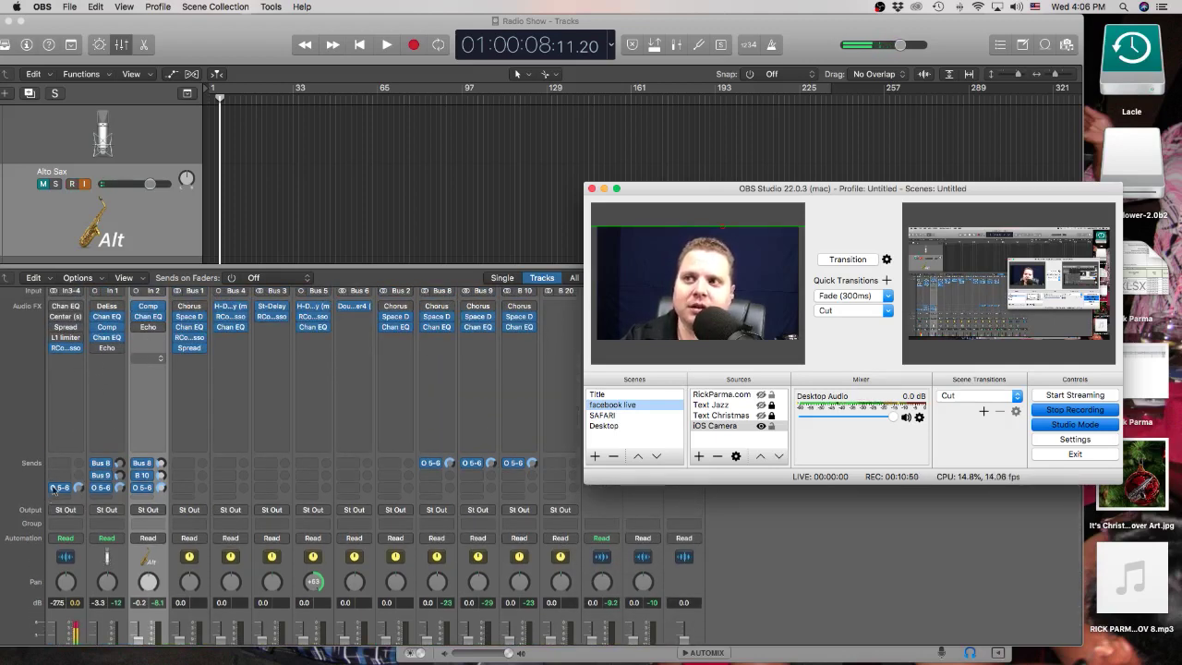
mouse_move(684, 647)
scroll(370, 554, down, 3)
click(56, 625)
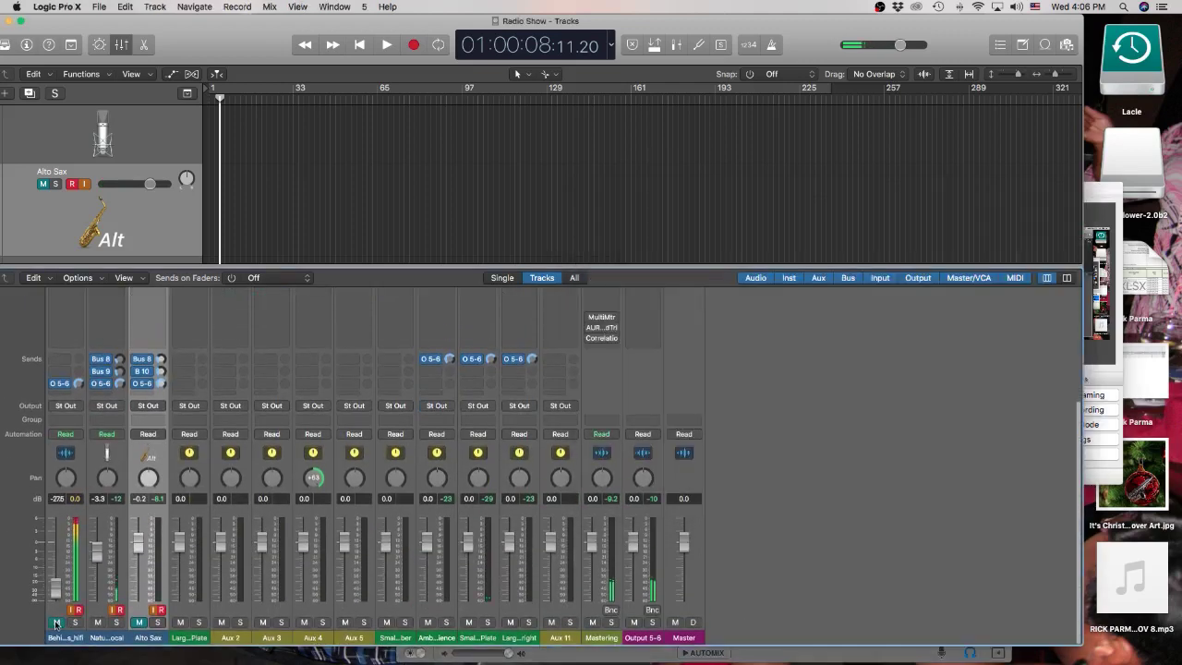
scroll(179, 536, up, 5)
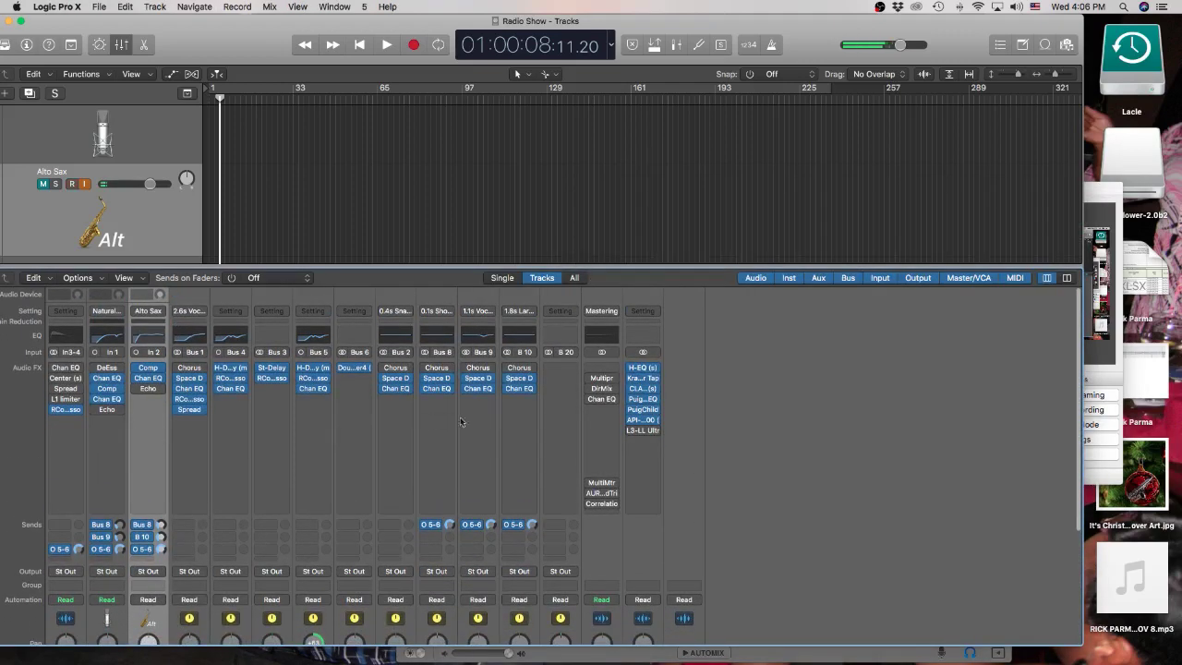
key(super+Tab)
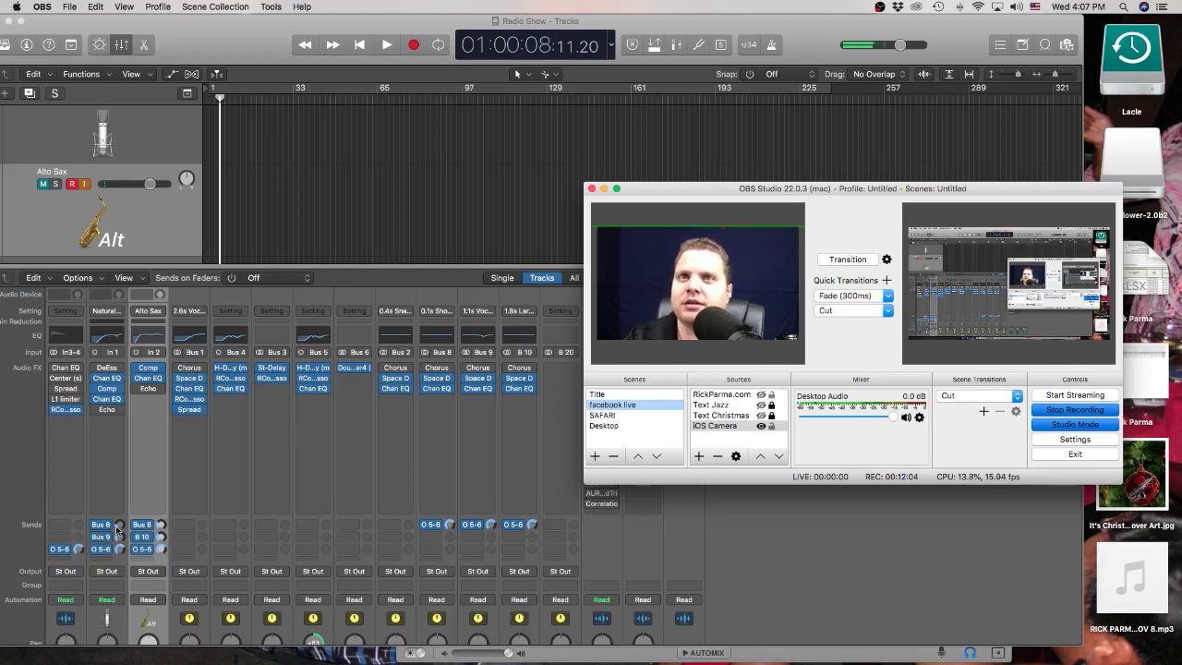
Move OBS left, then verify djay's Main Output is OBS ch 3-4 in Devices preferences.
drag(642, 197, 359, 190)
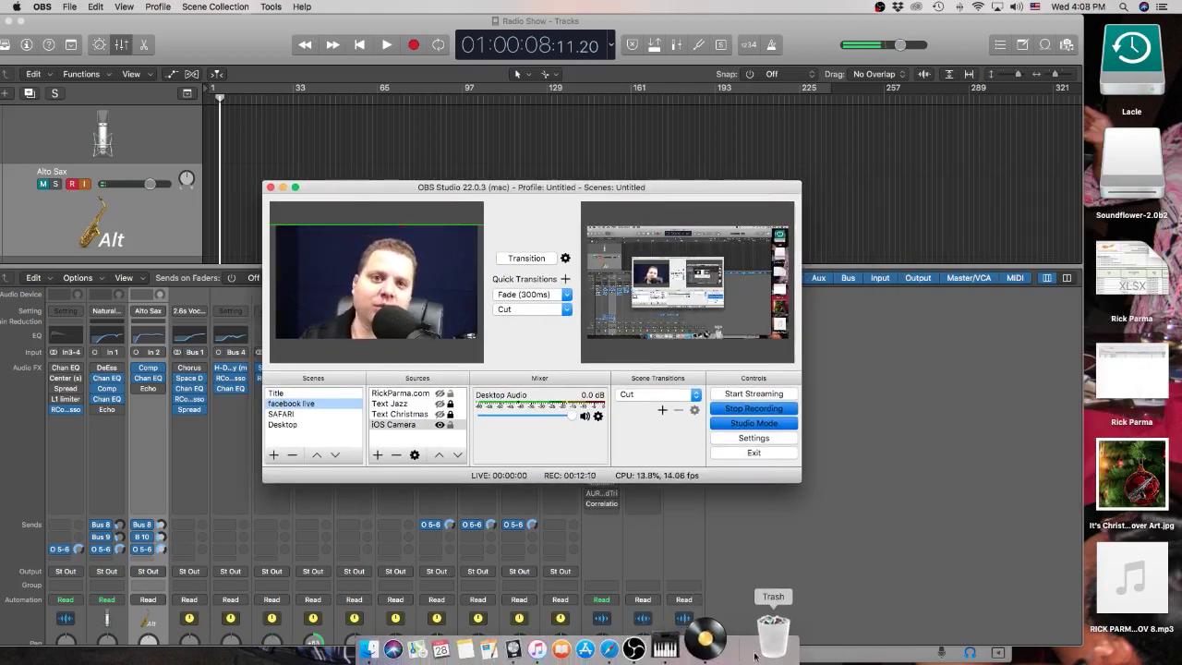
click(728, 636)
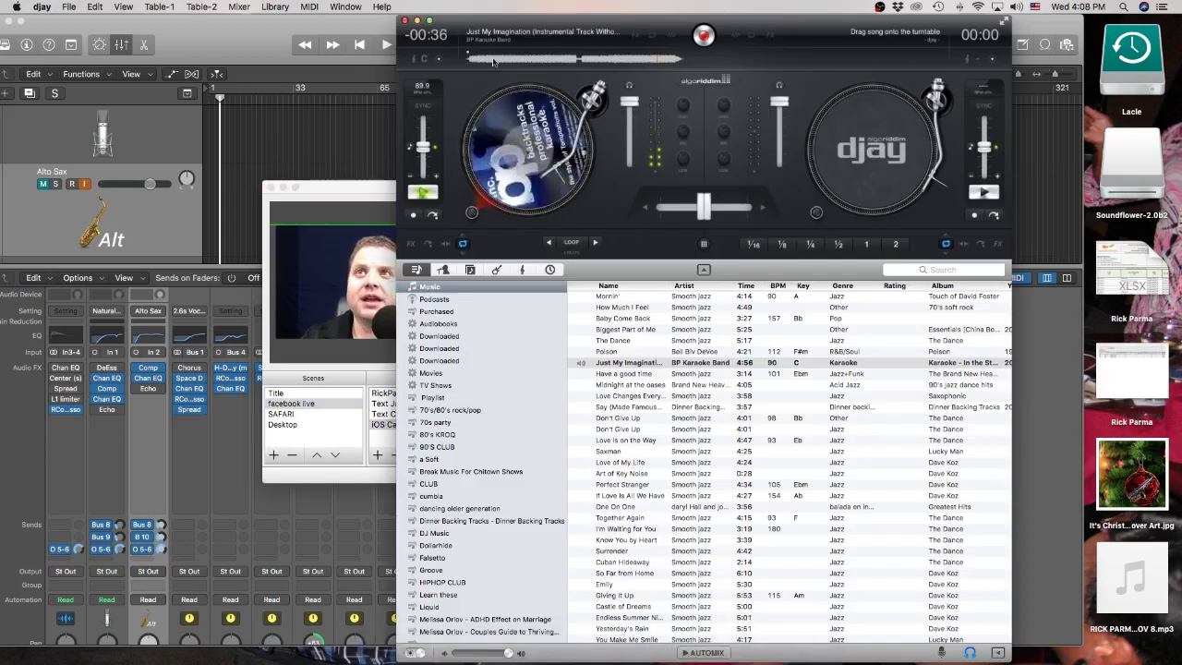
click(45, 7)
click(66, 41)
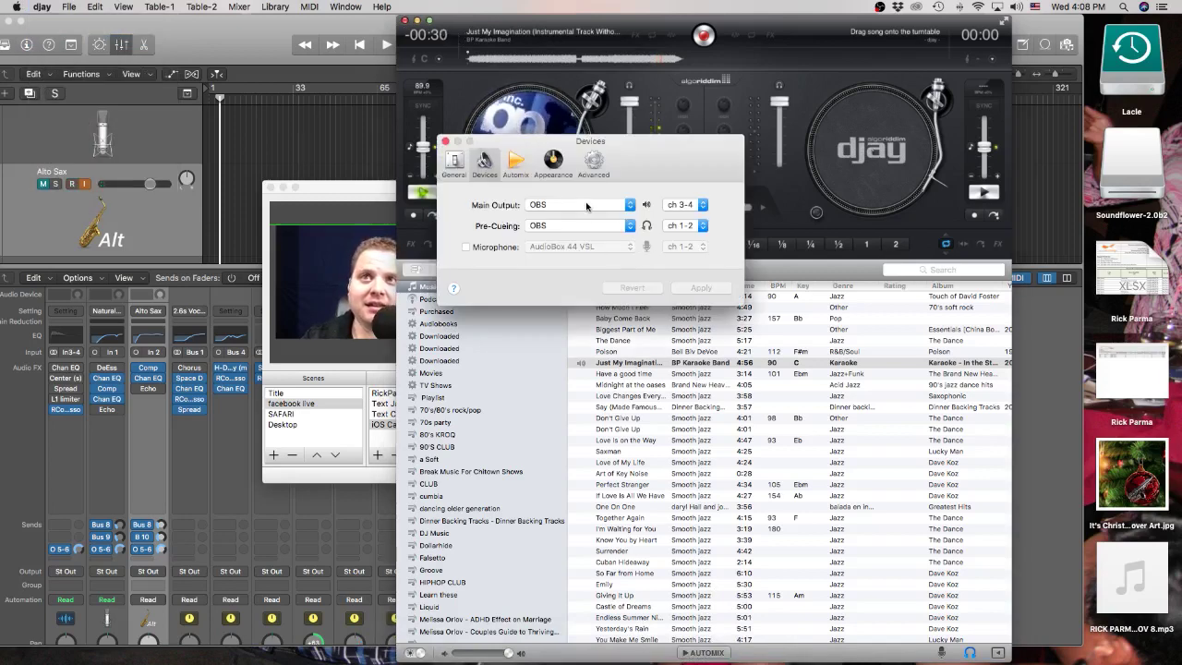
click(586, 206)
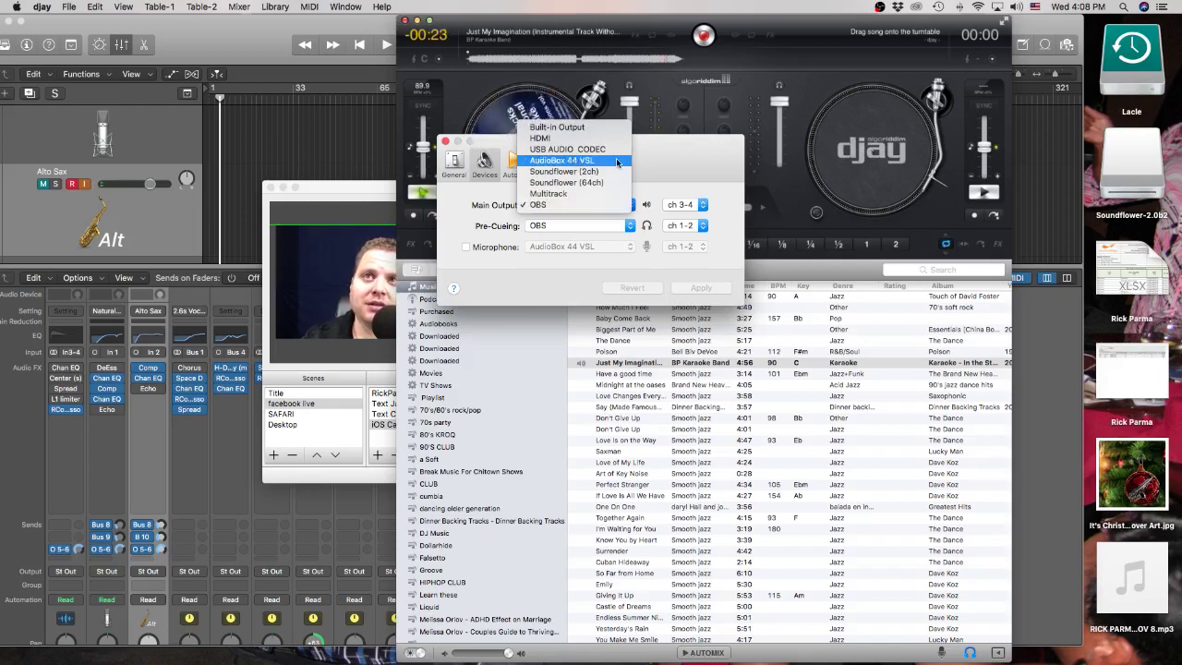
click(661, 193)
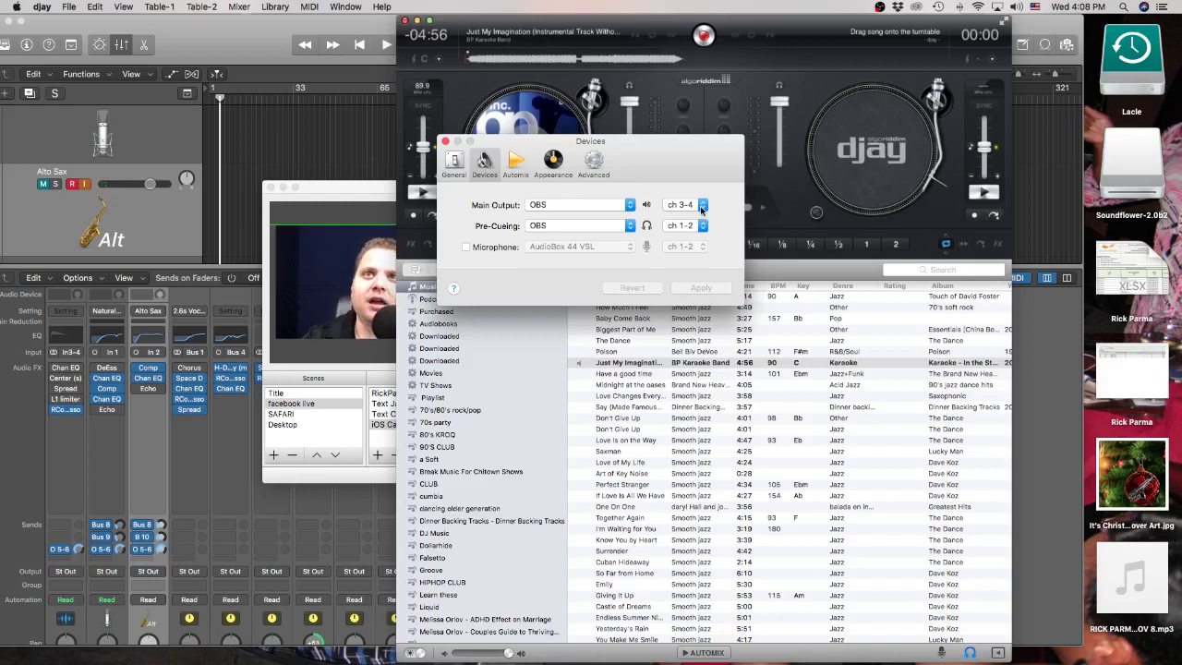
click(444, 142)
click(375, 30)
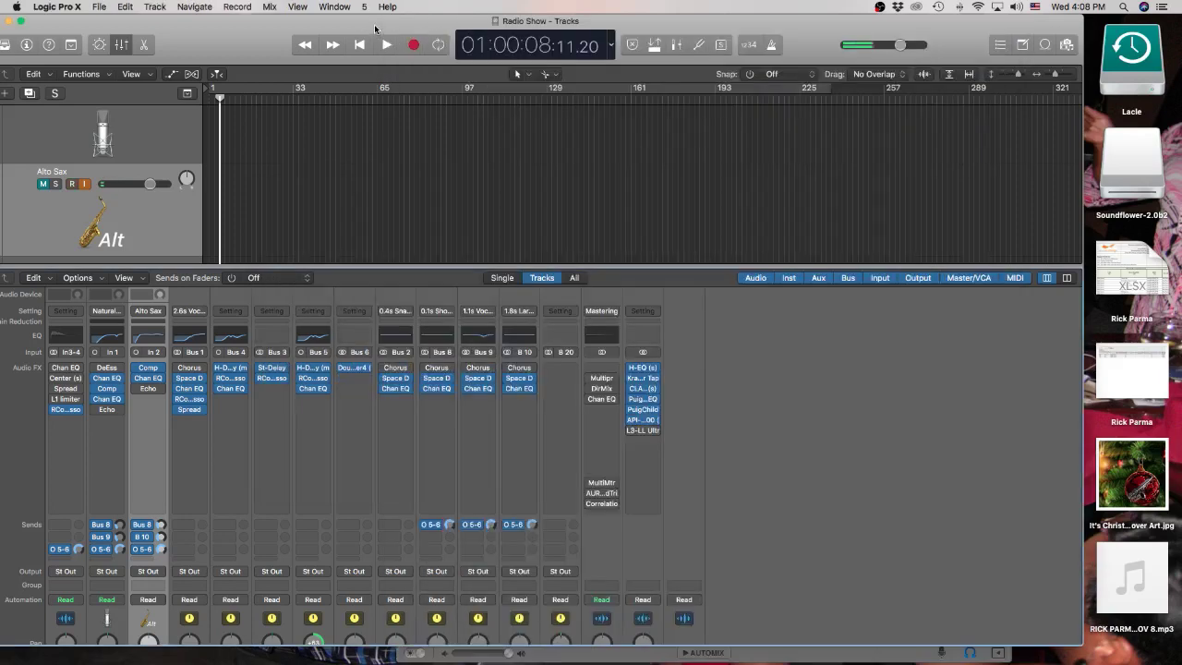
click(77, 399)
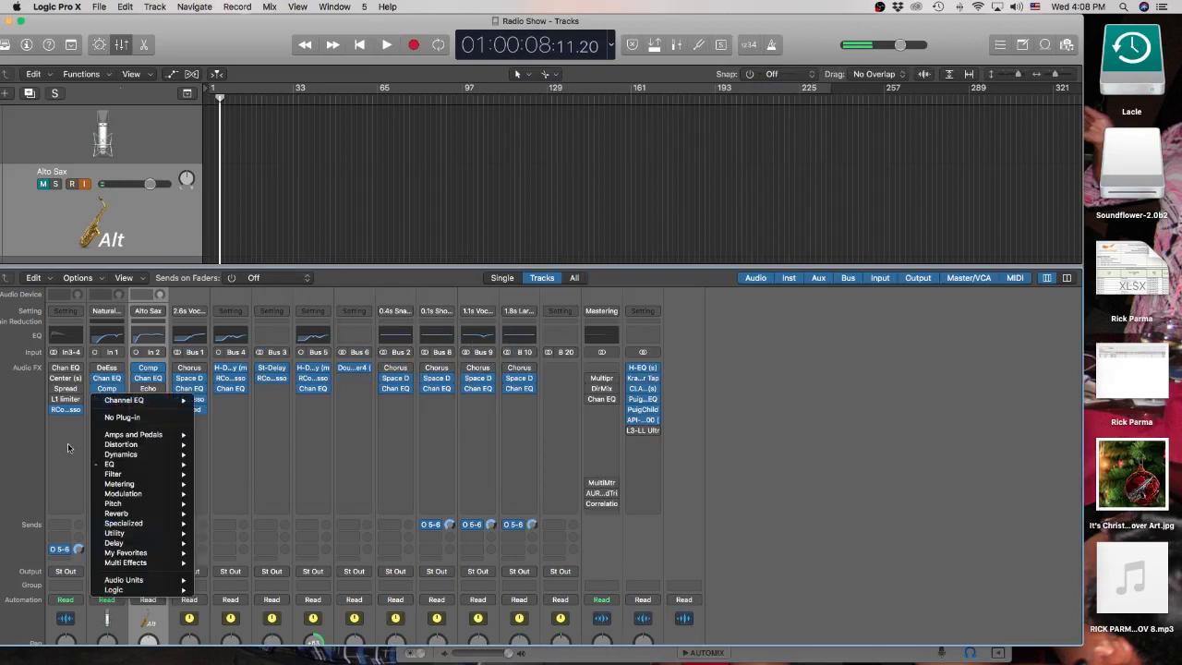
click(57, 482)
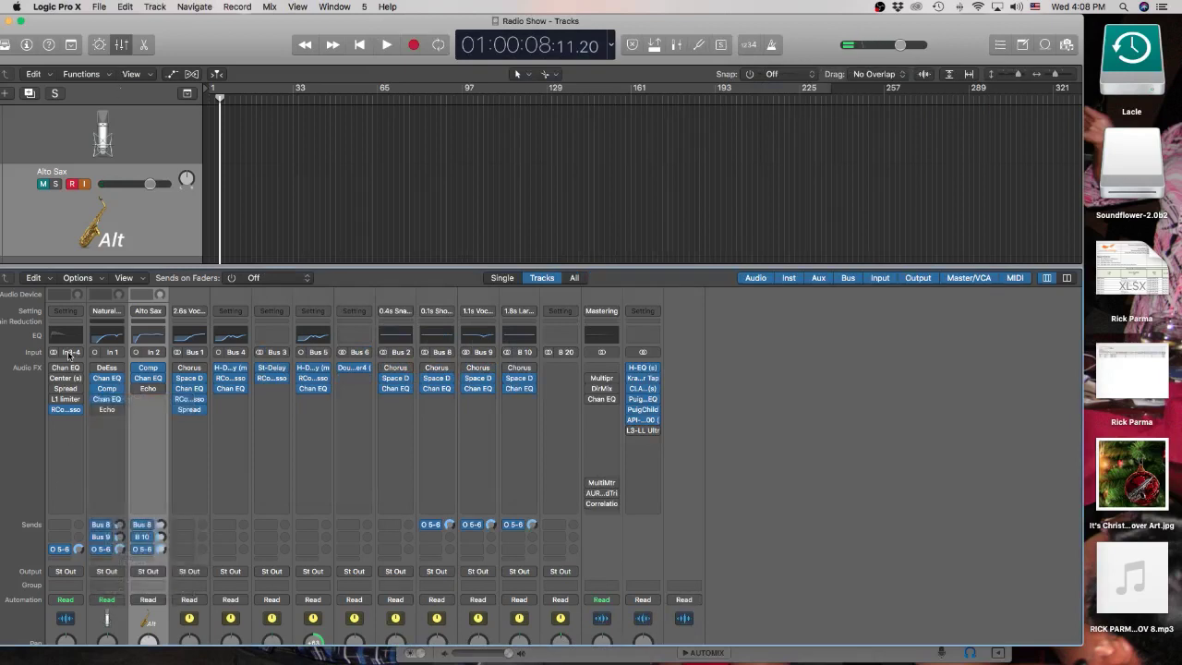
click(68, 353)
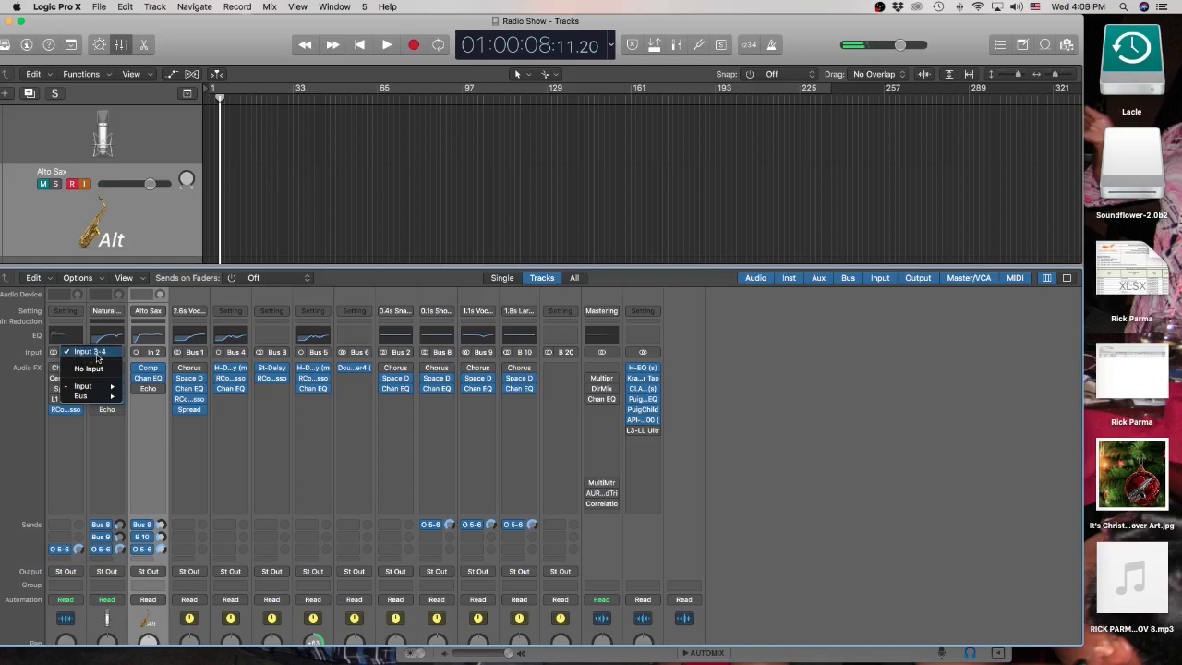
click(774, 417)
scroll(773, 417, down, 5)
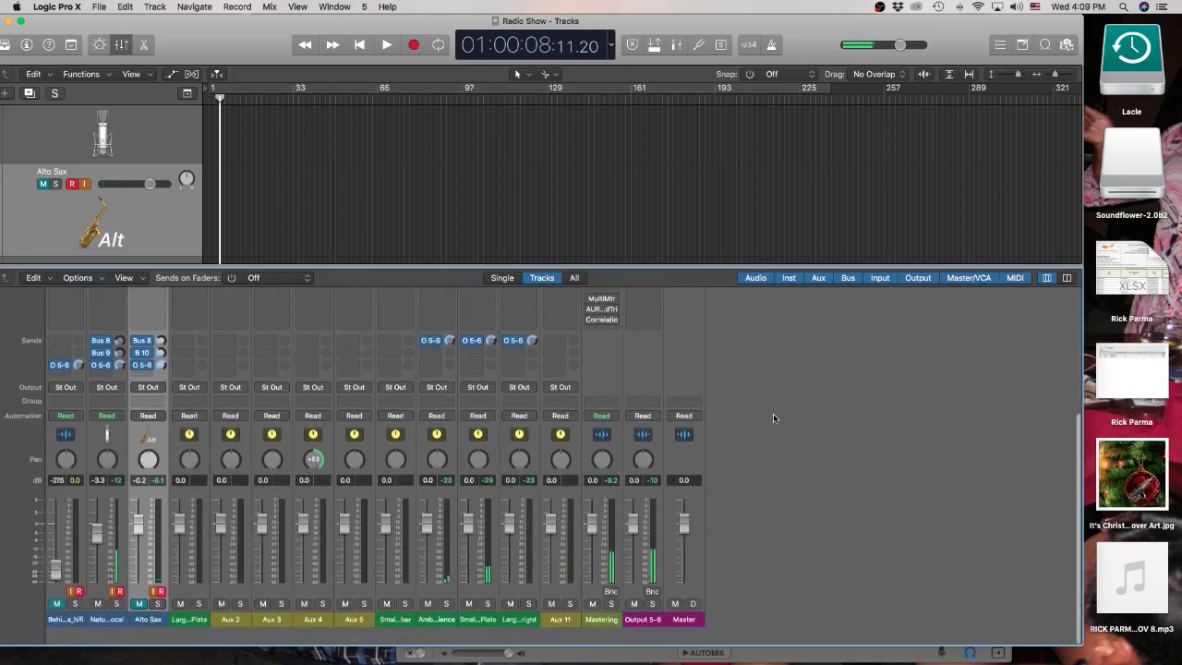
Bring djay Pro forward and place its window on the right half beside Logic's mixer.
click(757, 658)
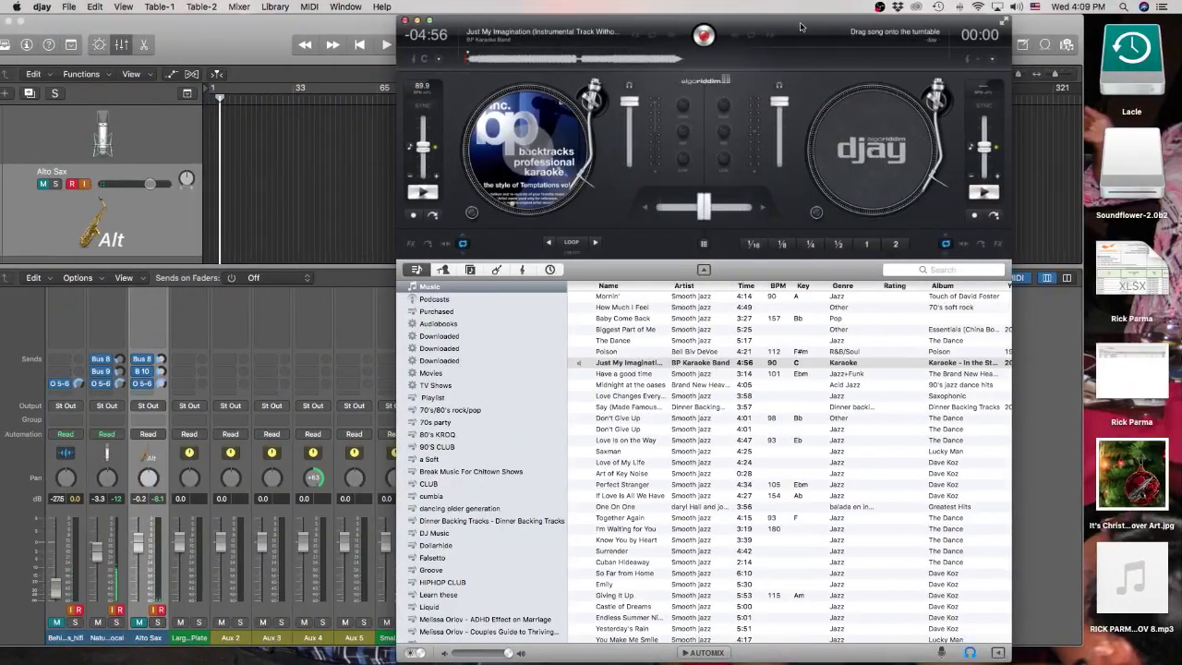
drag(801, 27, 1010, 26)
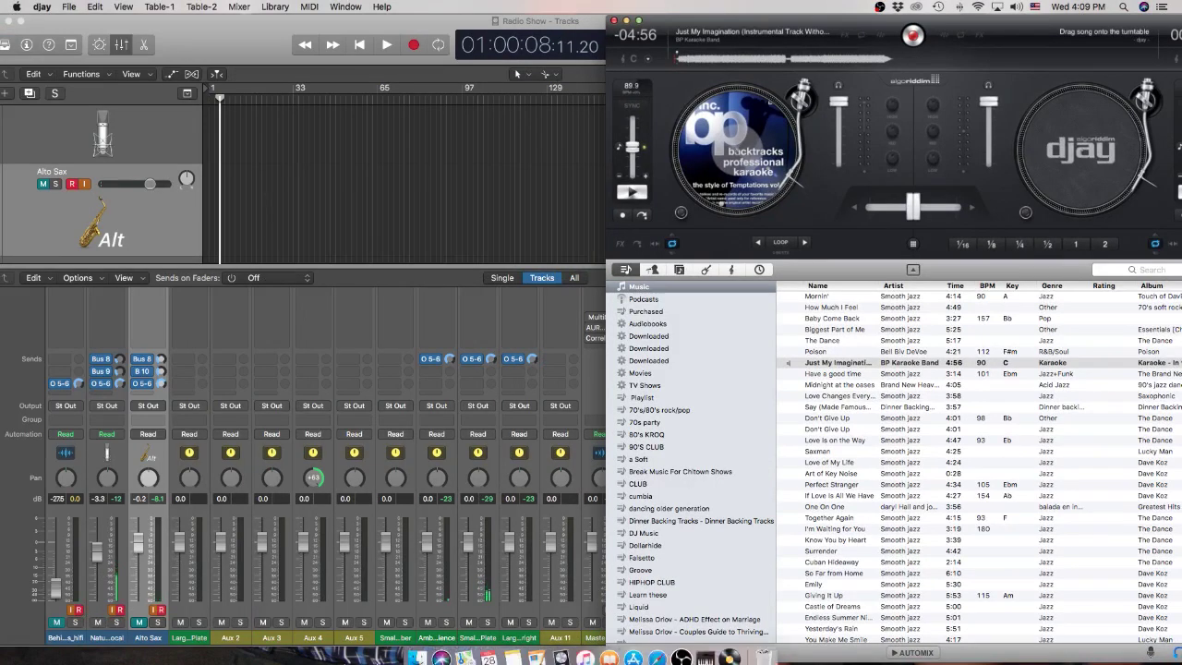
mouse_move(452, 646)
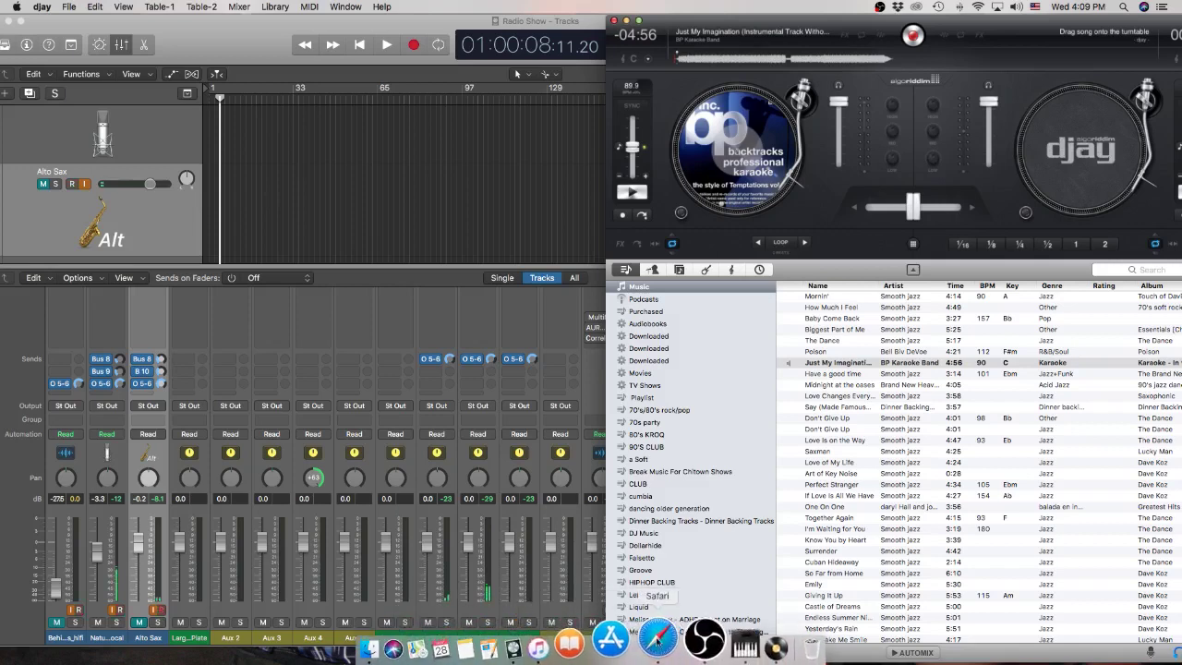
Raise the OBS Studio window over Logic's mixer and djay from the Dock.
click(679, 630)
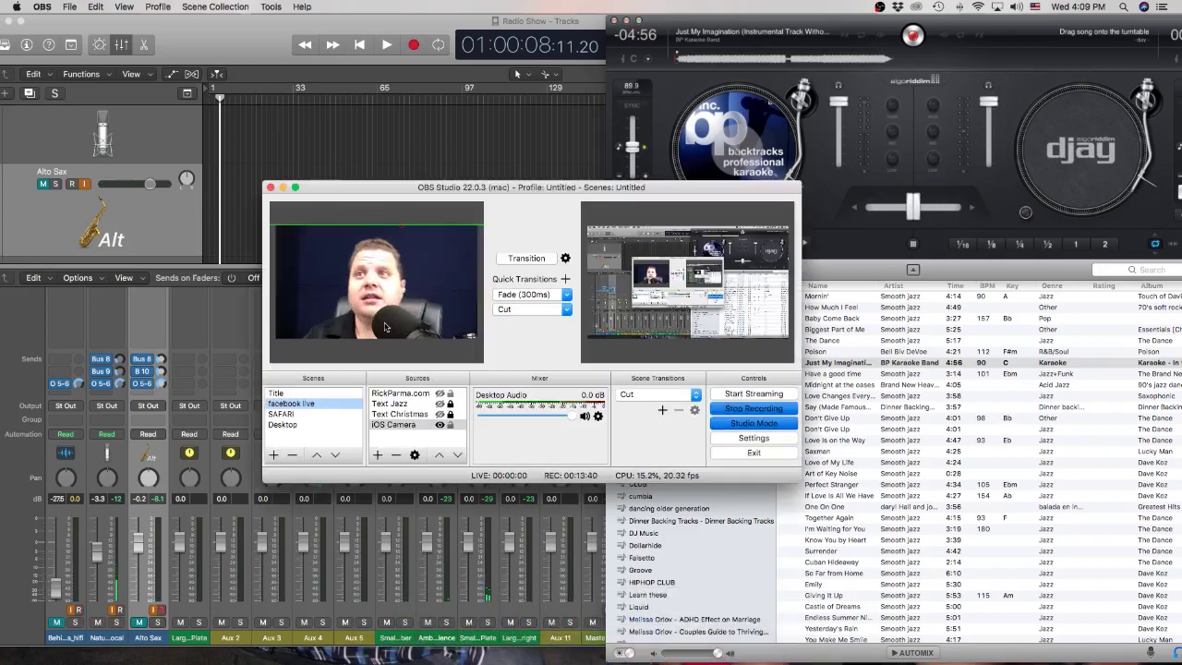